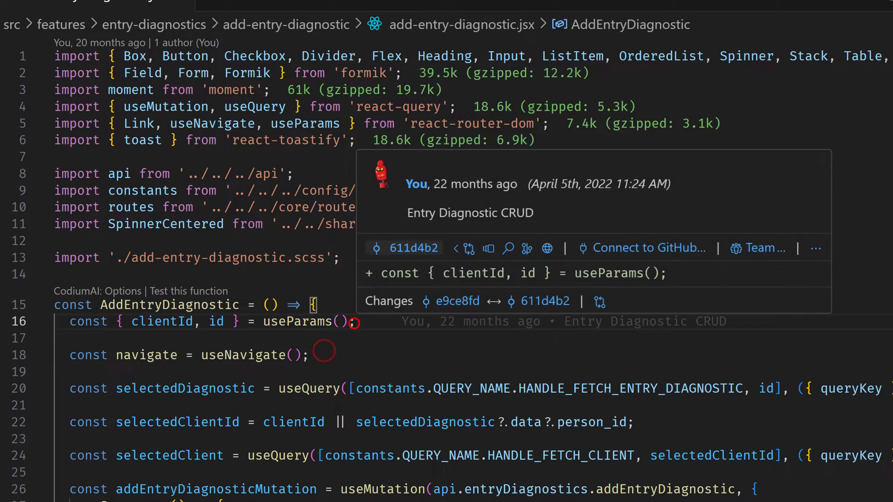
Step: Comment out the useParams and useNavigate lines, then place the caret on the component's opening line
{"action": "key", "text": "ctrl+slash"}
{"action": "key", "text": "Down"}
{"action": "key", "text": "Down"}
{"action": "key", "text": "ctrl+slash"}
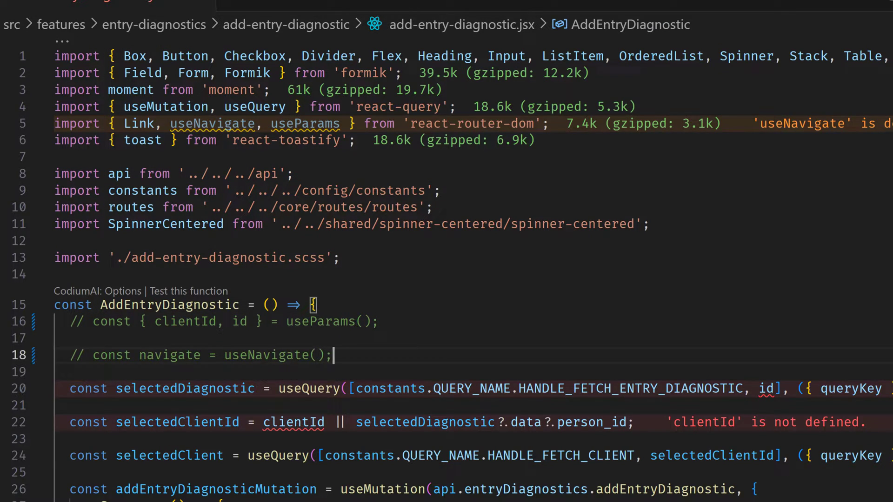
{"action": "key", "text": "Up"}
{"action": "key", "text": "Up"}
{"action": "left_click", "coordinate": [345, 305]}
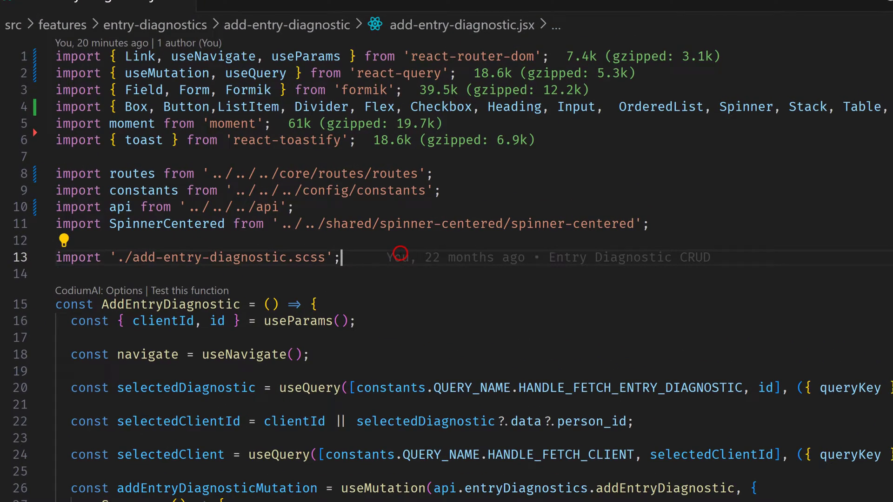
Step: Run Organize Imports (Alt+Shift+O) to sort chakra-ui through react-toastify, then the local modules
{"action": "left_click_drag", "start_coordinate": [365, 339], "coordinate": [365, 348]}
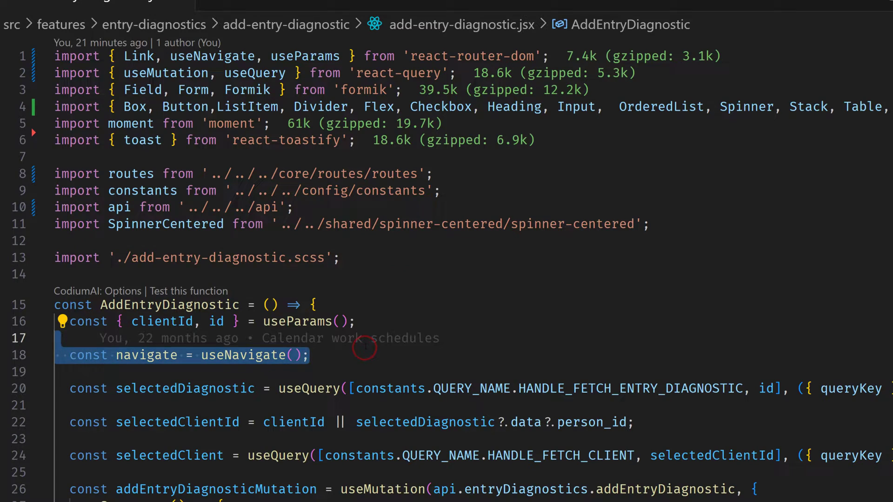
{"action": "left_click", "coordinate": [172, 207]}
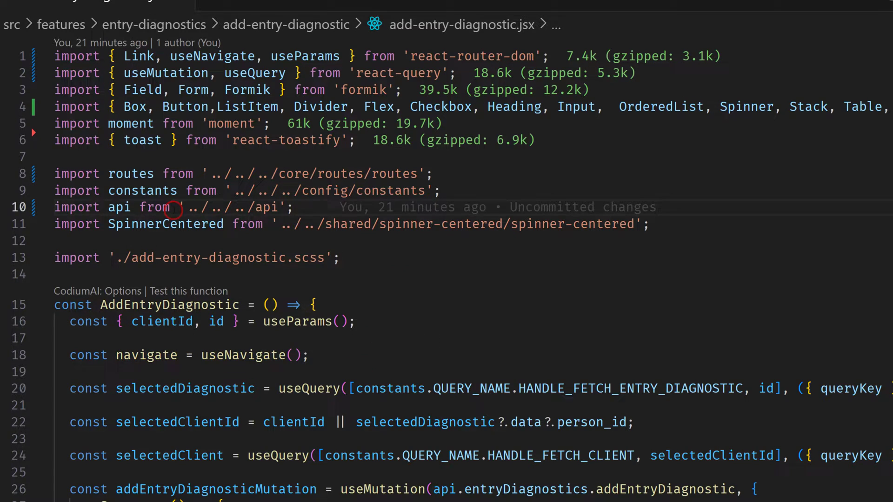
{"action": "key", "text": "Up"}
{"action": "key", "text": "Up"}
{"action": "key", "text": "Up"}
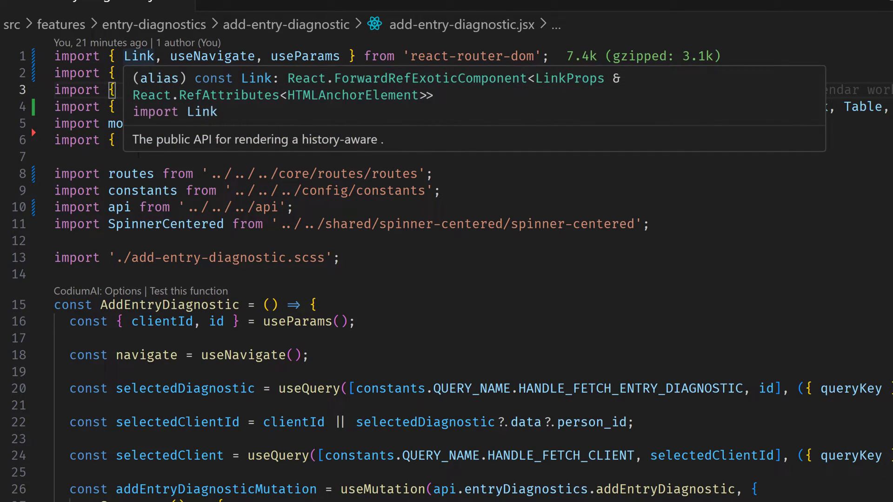
{"action": "left_click", "coordinate": [135, 157]}
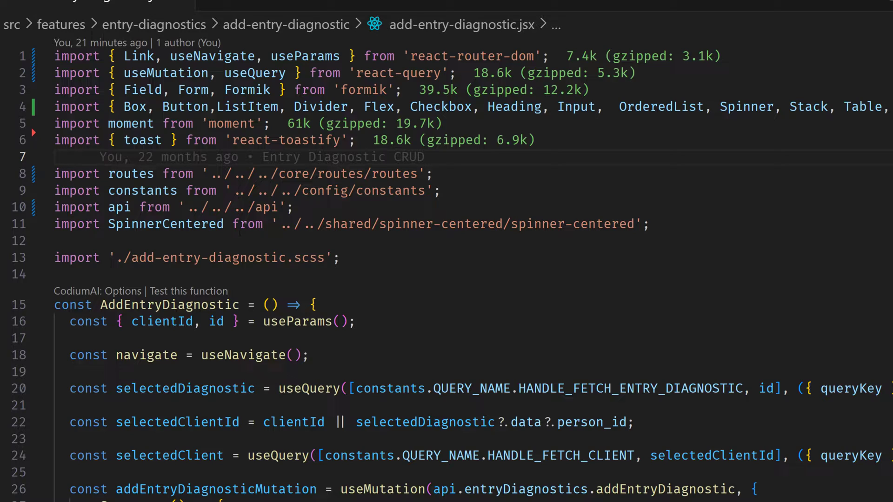
{"action": "left_click", "coordinate": [350, 258]}
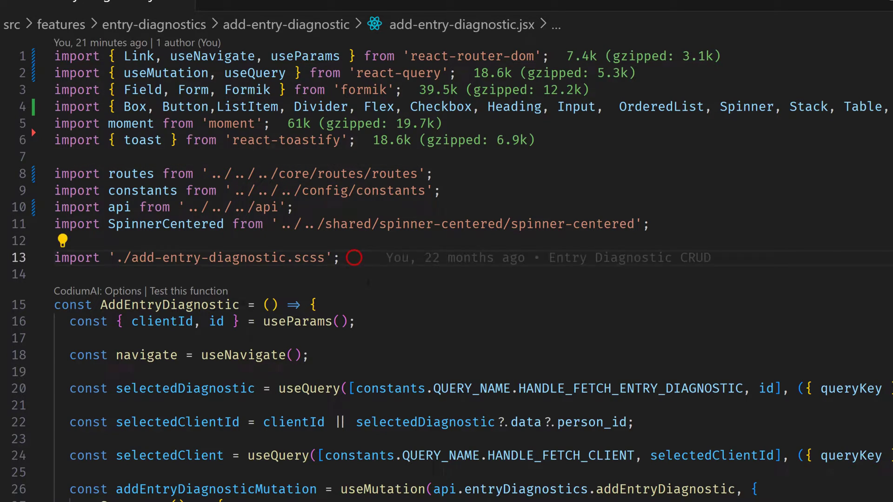
{"action": "left_click", "coordinate": [367, 281]}
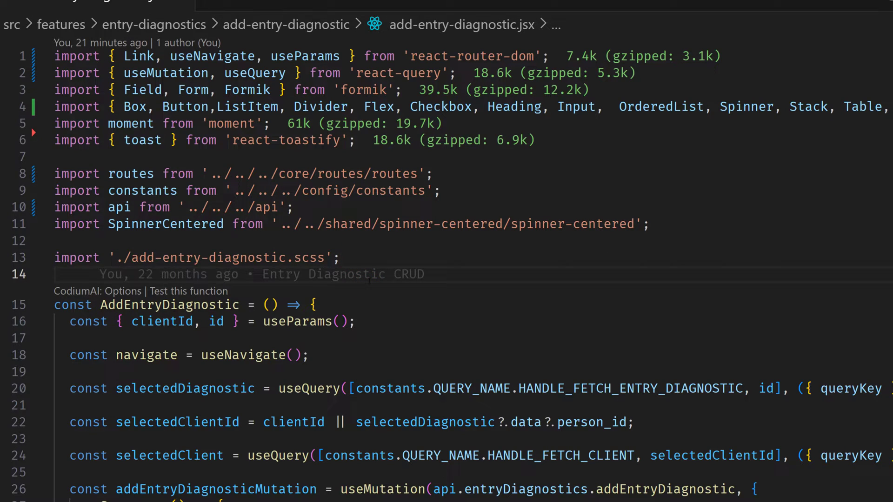
{"action": "mouse_move", "coordinate": [262, 274]}
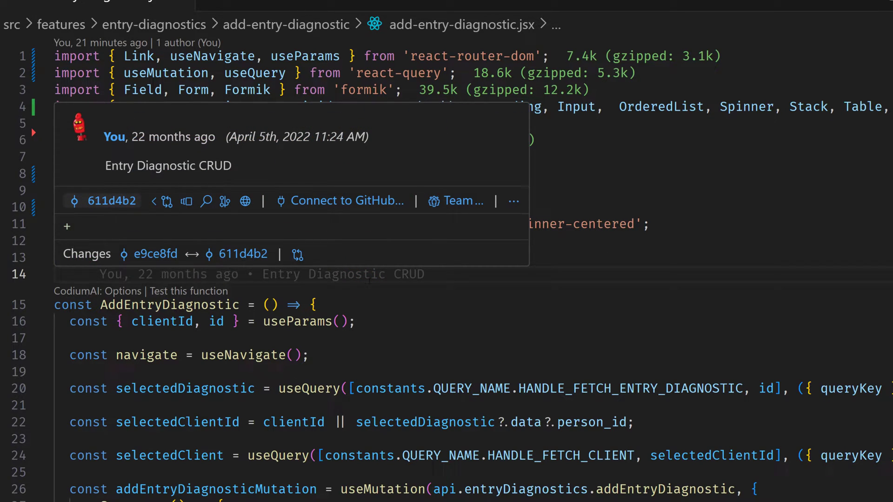
{"action": "key", "text": "alt+shift+o"}
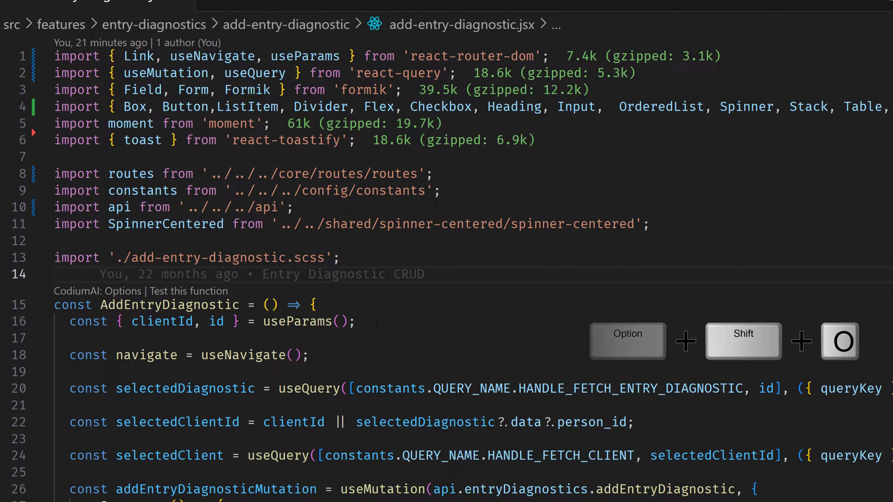
{"action": "key", "text": "alt+shift+o"}
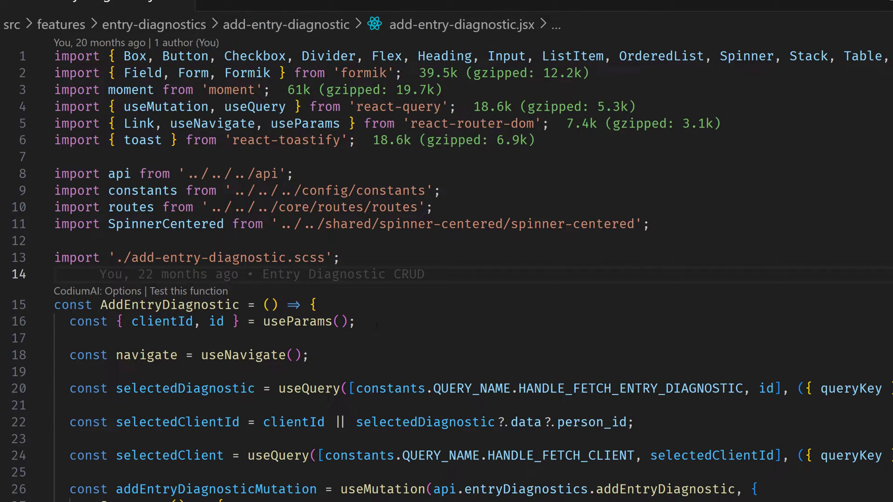
{"action": "left_click", "coordinate": [342, 72]}
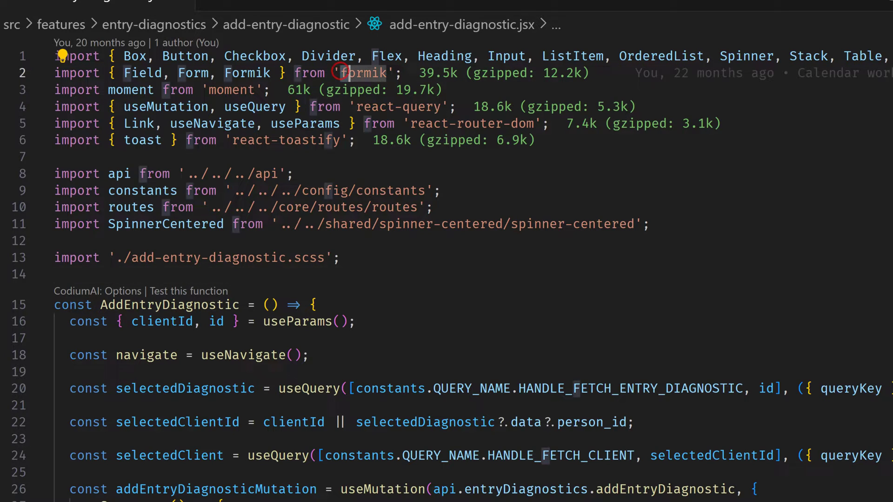
{"action": "left_click", "coordinate": [208, 90]}
{"action": "mouse_move", "coordinate": [230, 90]}
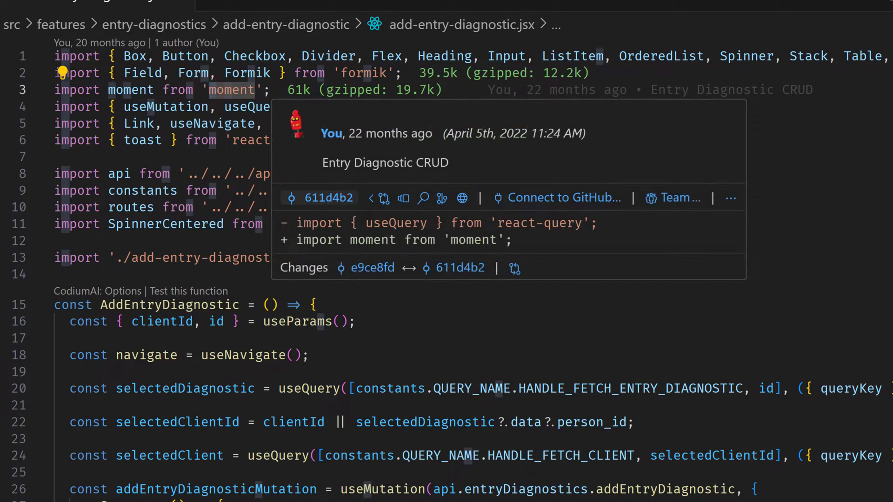
{"action": "left_click", "coordinate": [338, 73]}
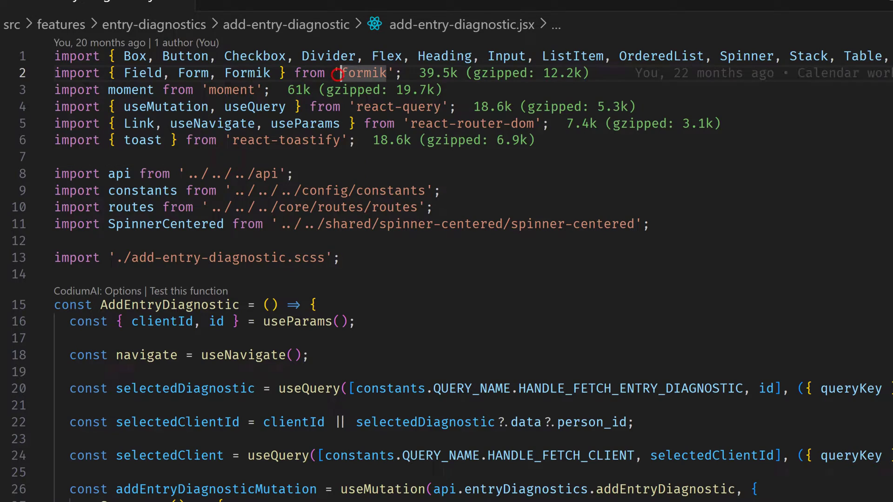
{"action": "left_click", "coordinate": [357, 106]}
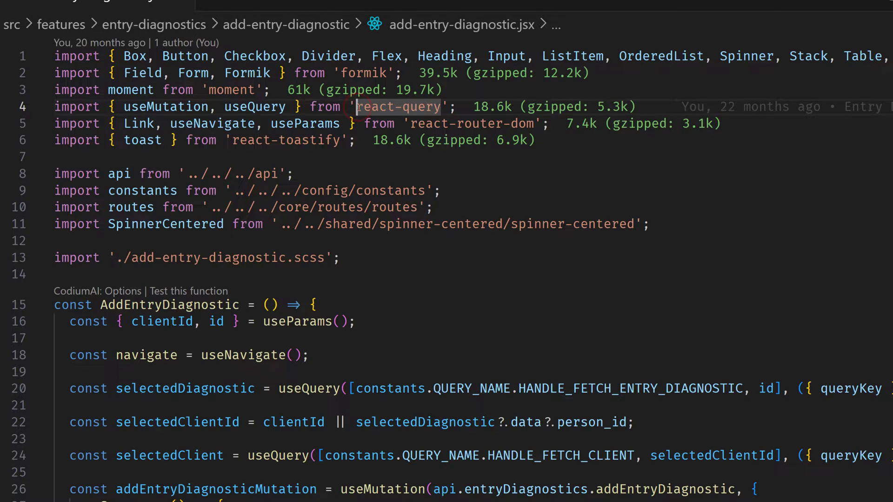
{"action": "triple_click", "coordinate": [298, 171]}
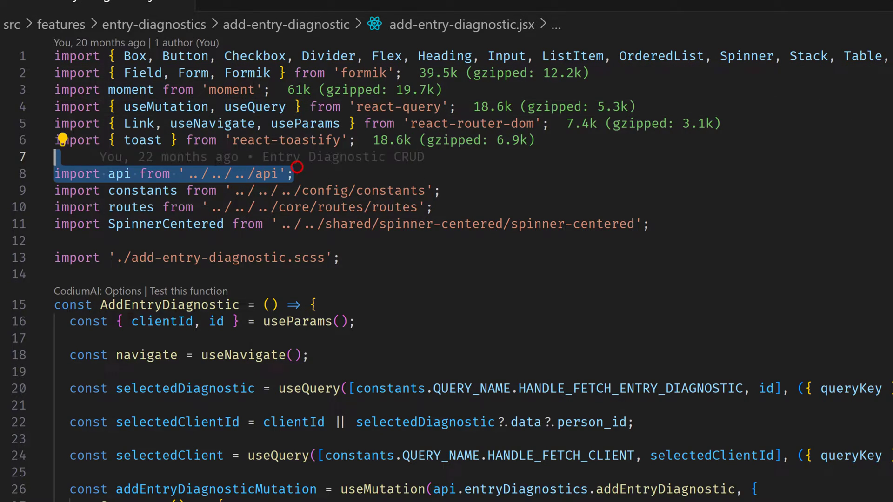
{"action": "left_click", "coordinate": [336, 238]}
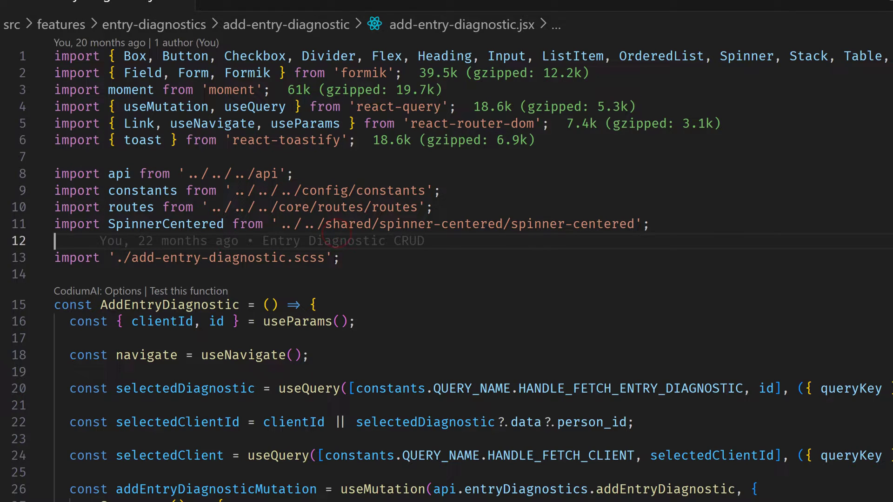
{"action": "left_click", "coordinate": [323, 353]}
{"action": "left_click", "coordinate": [353, 322]}
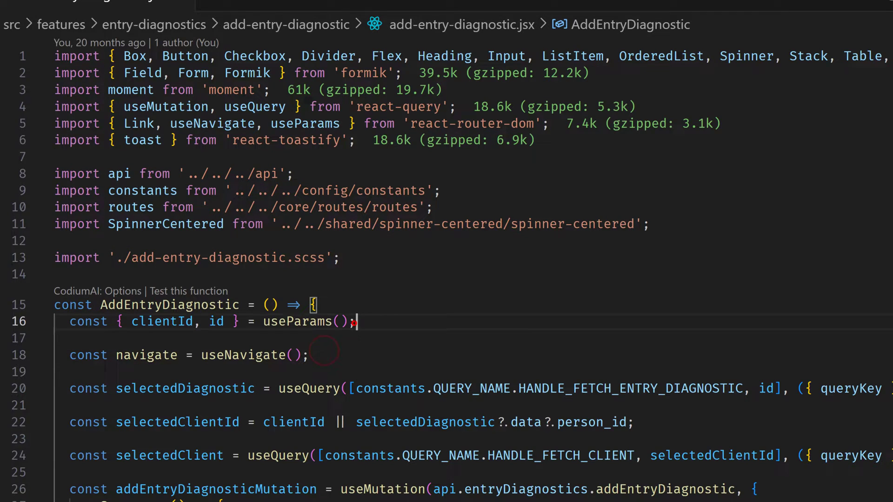
{"action": "key", "text": "ctrl+slash"}
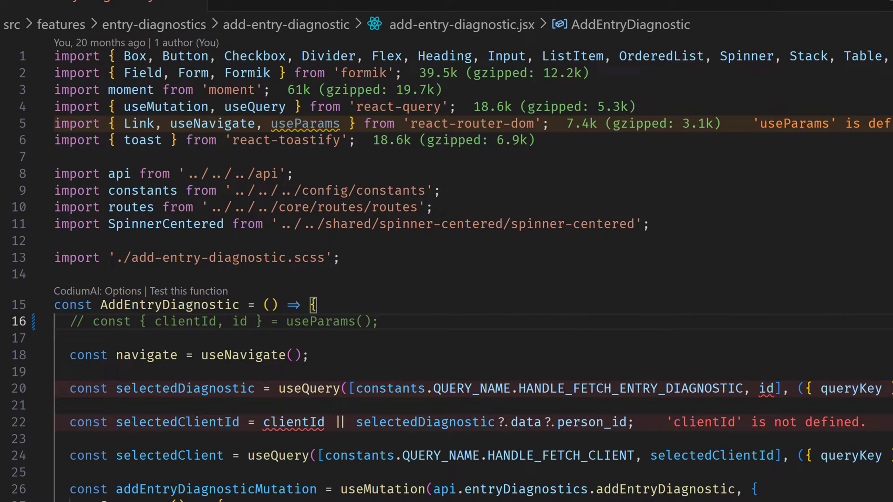
{"action": "key", "text": "Down"}
{"action": "key", "text": "Down"}
{"action": "key", "text": "ctrl+slash"}
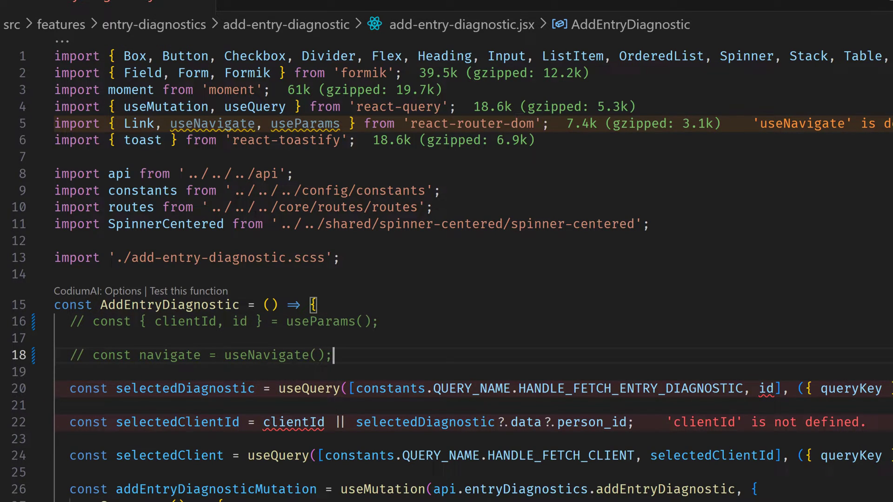
{"action": "left_click", "coordinate": [185, 124]}
{"action": "left_click", "coordinate": [272, 124]}
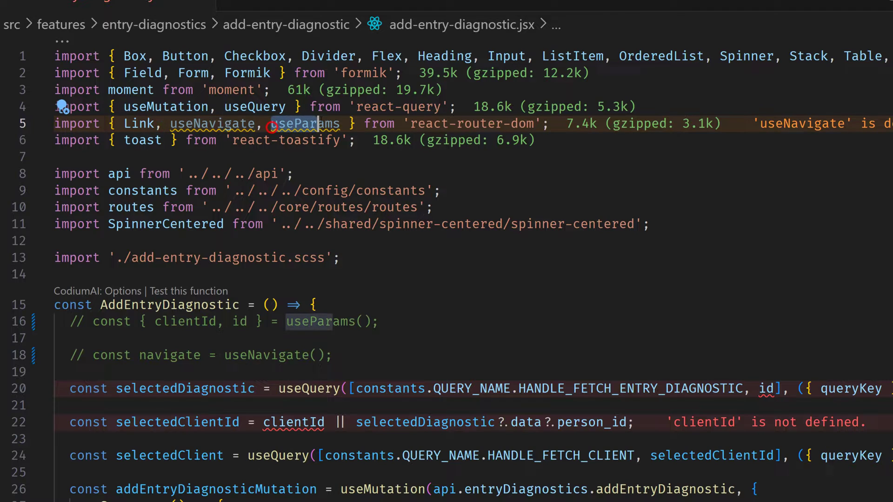
{"action": "left_click", "coordinate": [343, 305]}
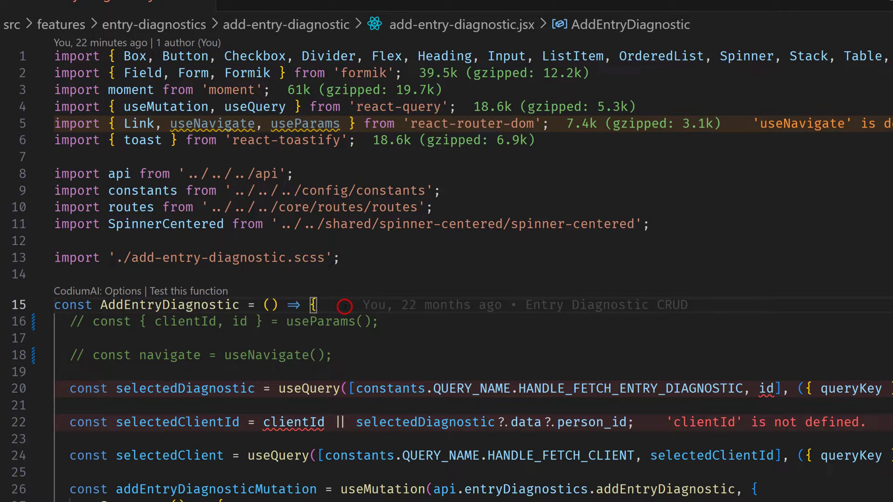
{"action": "key", "text": "alt+shift+o"}
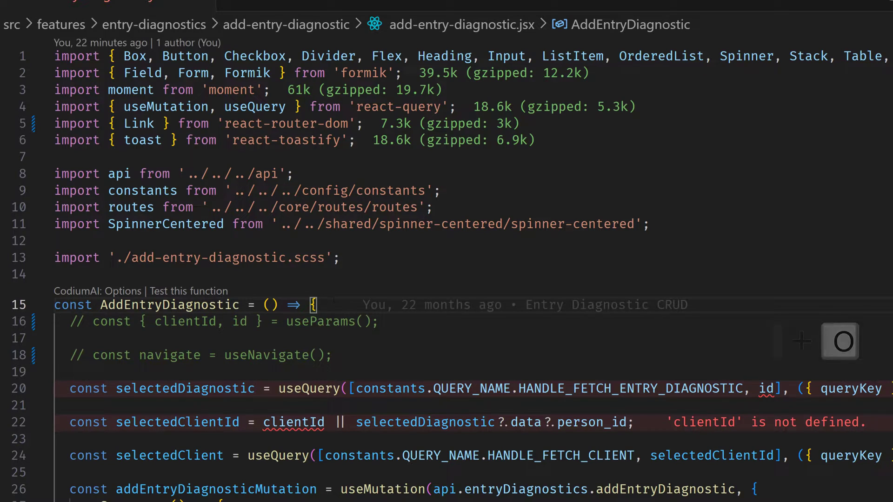
{"action": "left_click", "coordinate": [333, 299]}
{"action": "key", "text": "ctrl+z"}
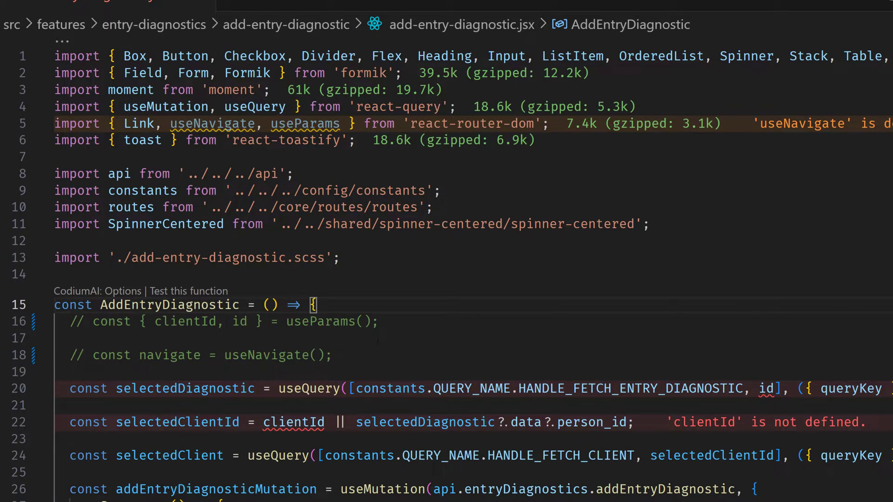
{"action": "key", "text": "ctrl+z"}
{"action": "key", "text": "ctrl+z"}
{"action": "left_click", "coordinate": [365, 351]}
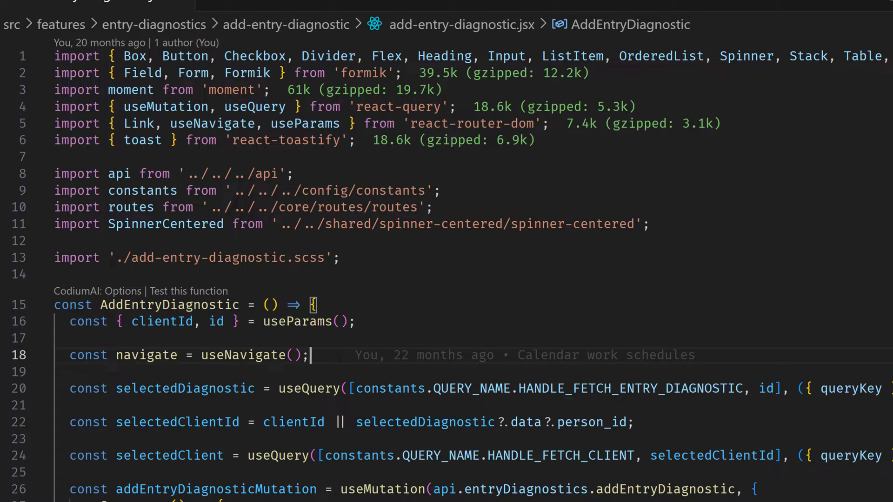
Step: Comment out lines 16 and 18, then run Organize Imports to prune useNavigate and useParams
{"action": "key", "text": "Up"}
{"action": "key", "text": "Up"}
{"action": "key", "text": "ctrl+slash"}
{"action": "key", "text": "Down"}
{"action": "key", "text": "Down"}
{"action": "key", "text": "ctrl+slash"}
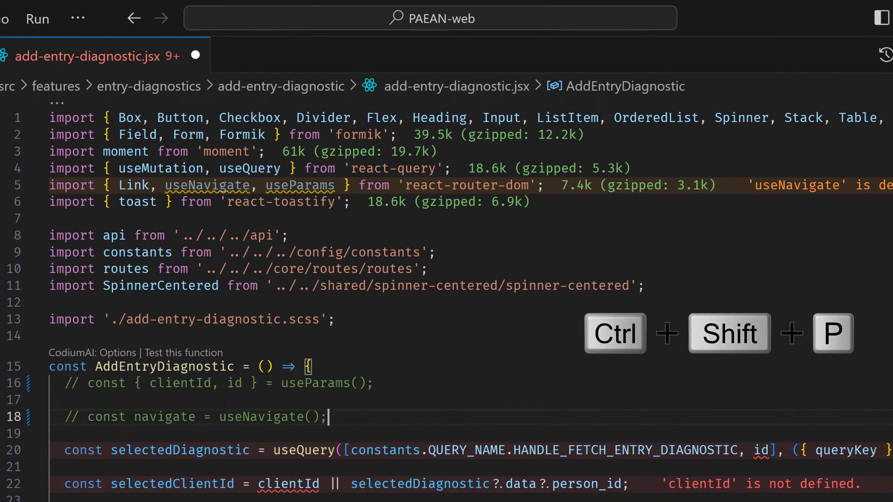
{"action": "key", "text": "ctrl+shift+p"}
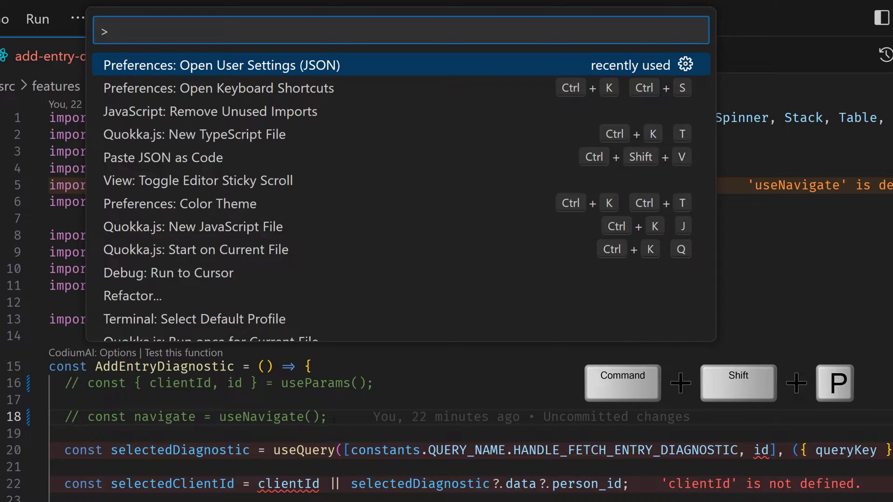
{"action": "type", "text": "organiz"}
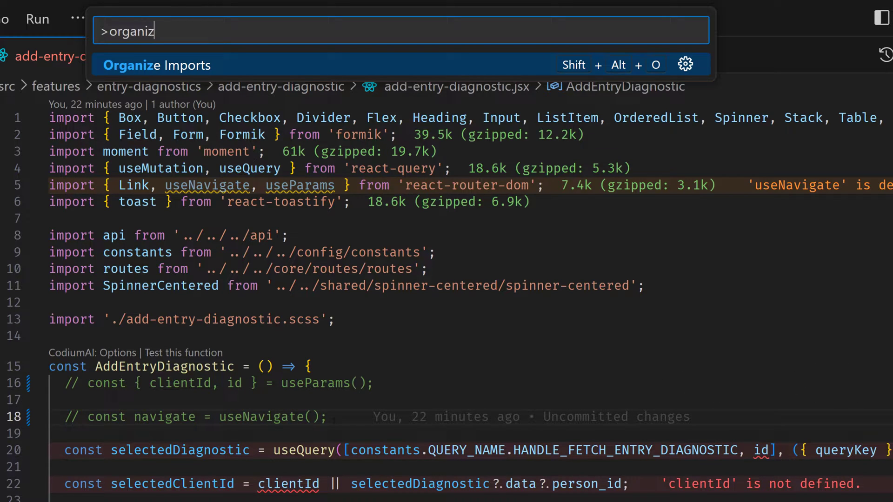
{"action": "key", "text": "Return"}
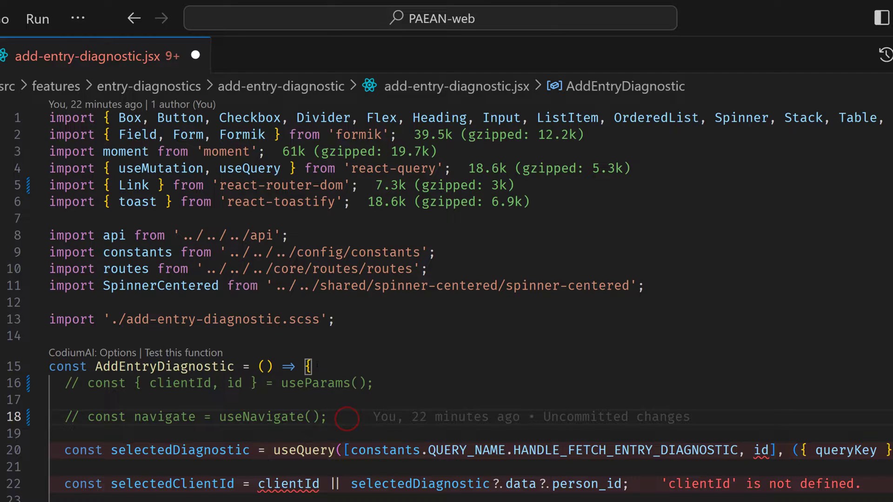
Step: Undo back to restore useNavigate and useParams in the react-router-dom import
{"action": "key", "text": "ctrl+z"}
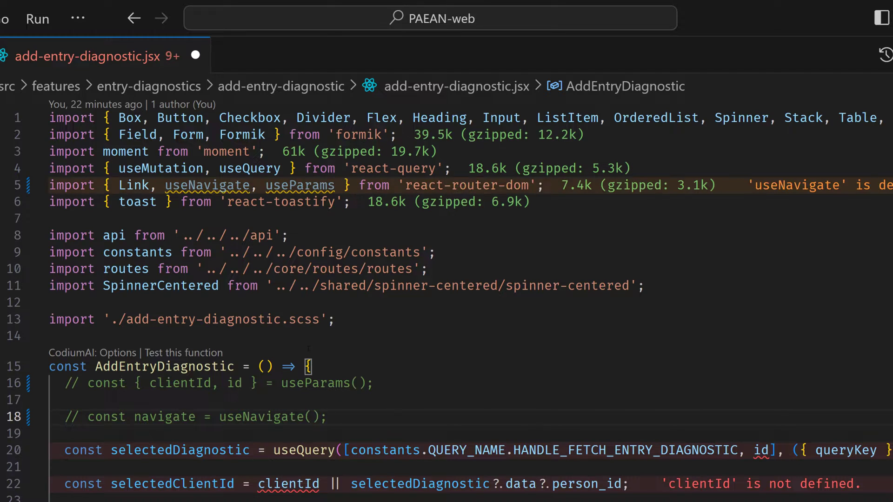
{"action": "key", "text": "ctrl+z"}
{"action": "key", "text": "ctrl+z"}
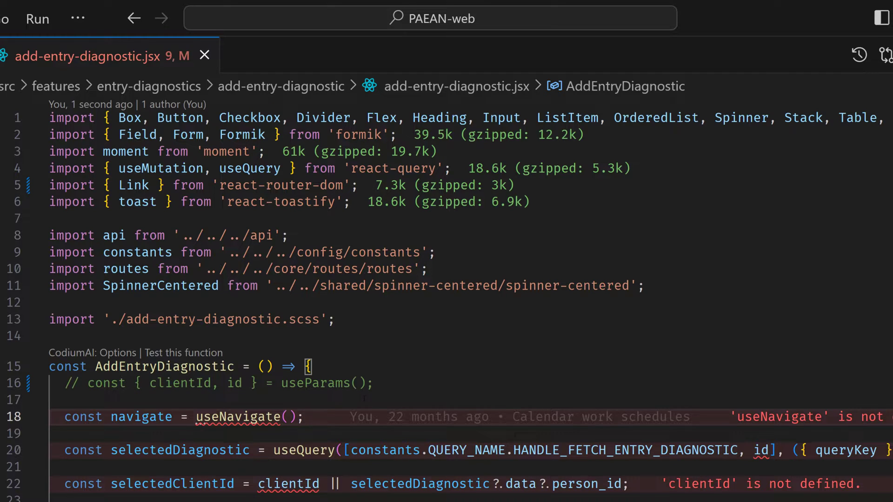
{"action": "left_click", "coordinate": [227, 118]}
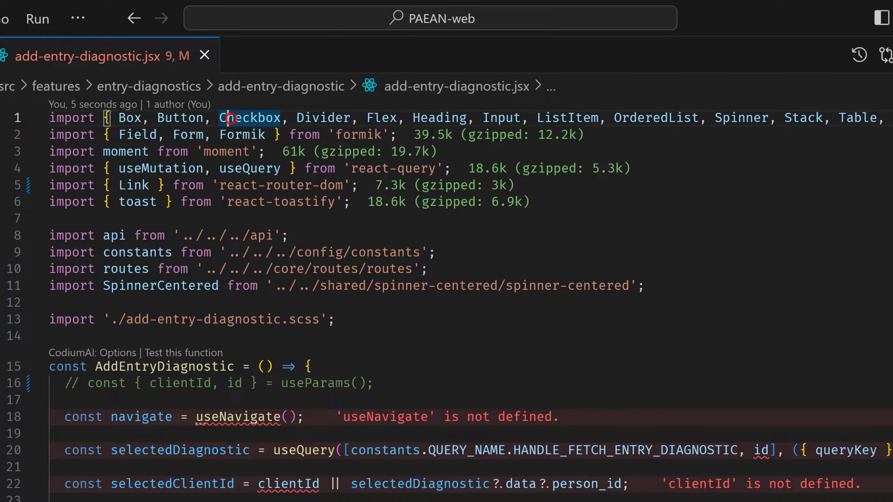
{"action": "key", "text": "alt+Down"}
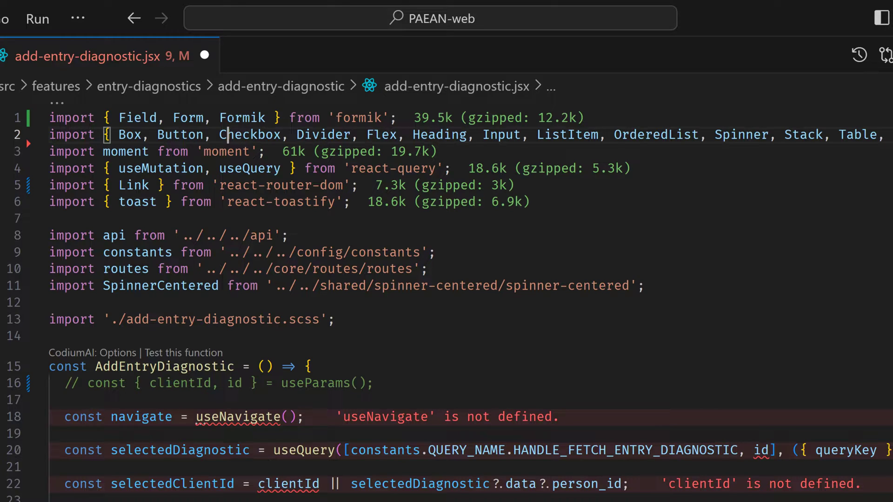
{"action": "key", "text": "ctrl+z"}
{"action": "left_click", "coordinate": [383, 384]}
{"action": "key", "text": "ctrl+z"}
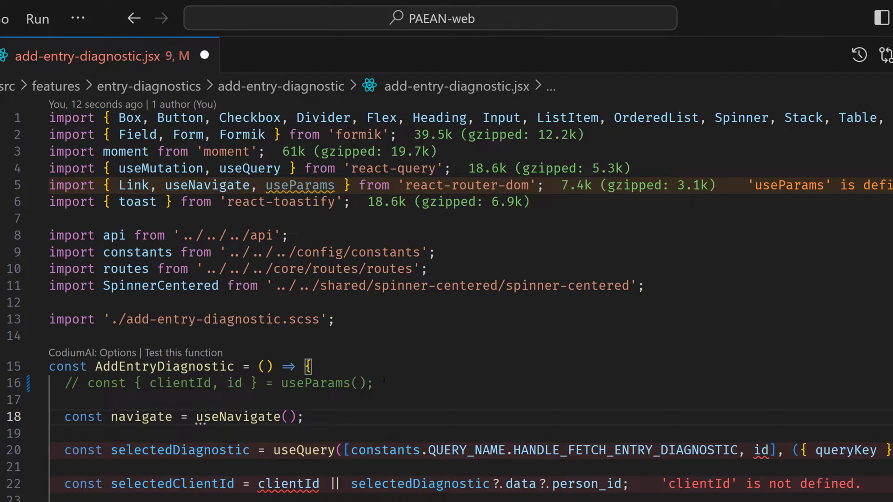
{"action": "key", "text": "ctrl+z"}
Step: Comment out the useParams and useNavigate lines 16 and 18
{"action": "key", "text": "ctrl+slash"}
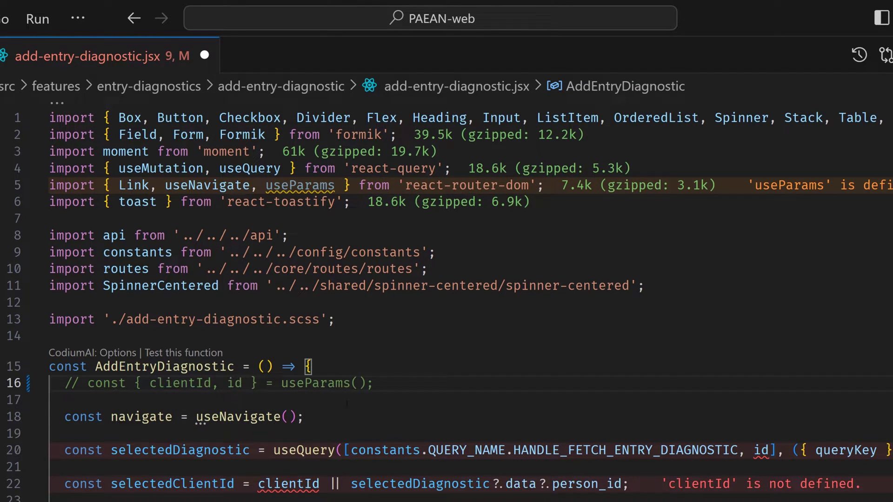
{"action": "left_click_drag", "start_coordinate": [383, 381], "coordinate": [339, 412]}
{"action": "left_click", "coordinate": [336, 415]}
{"action": "key", "text": "ctrl+slash"}
Step: Move the react-toastify import above react-query with Alt+Up
{"action": "double_click", "coordinate": [312, 203]}
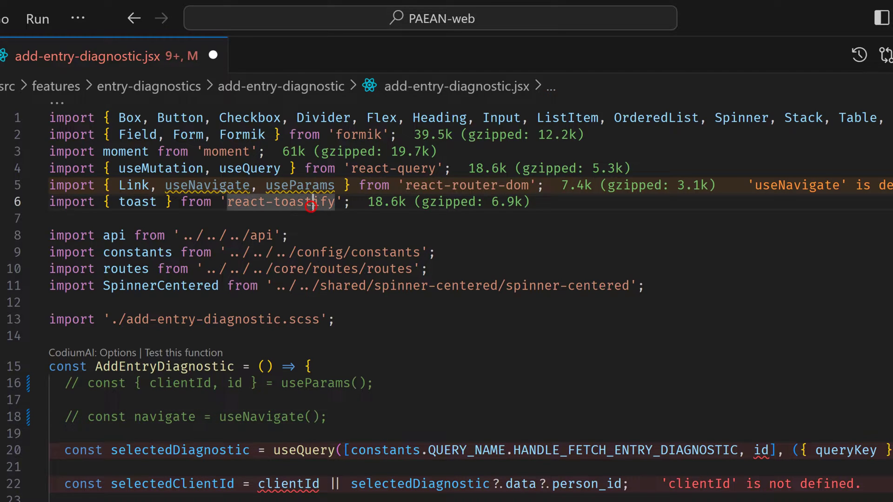
{"action": "key", "text": "ctrl+c"}
{"action": "key", "text": "alt+Up"}
{"action": "key", "text": "alt+Up"}
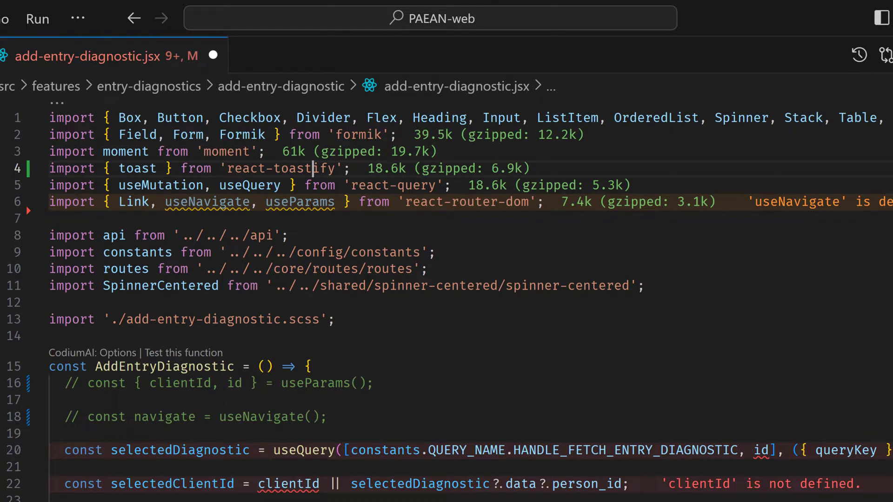
{"action": "left_click", "coordinate": [326, 321]}
{"action": "left_click", "coordinate": [381, 403]}
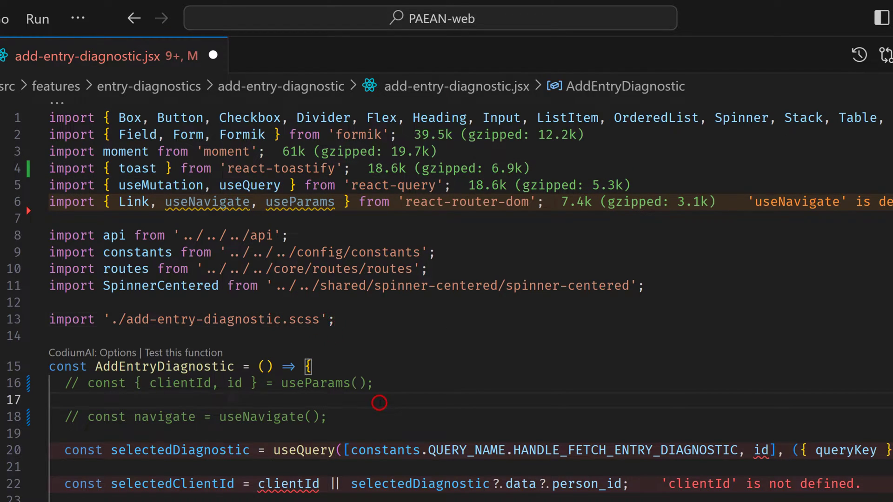
Step: Run JavaScript: Remove Unused Imports, then re-sort the imports with Shift+Alt+O
{"action": "key", "text": "ctrl+shift+p"}
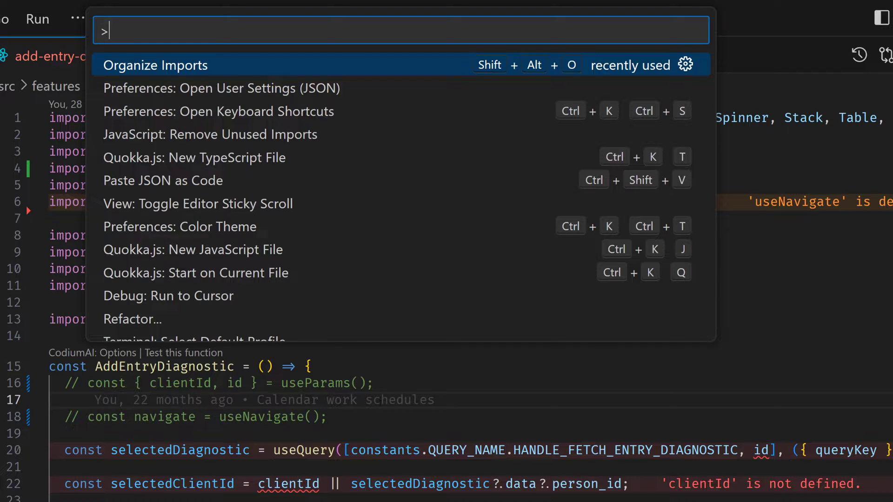
{"action": "type", "text": "r"}
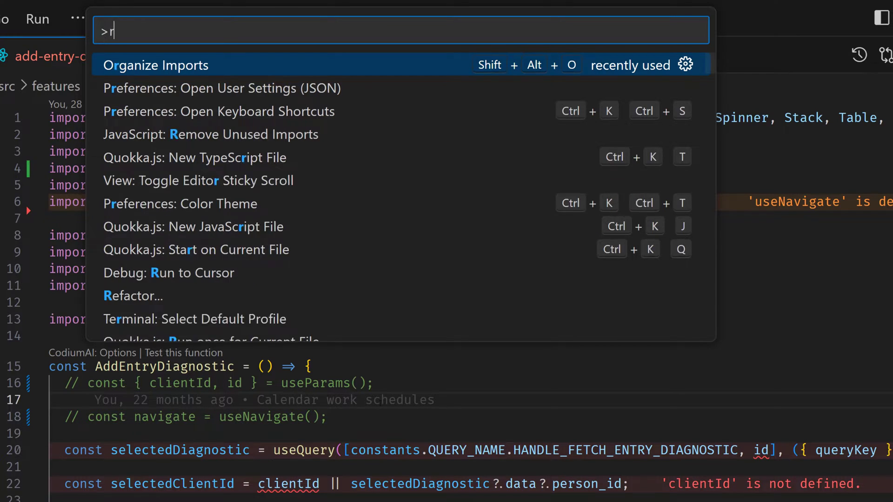
{"action": "type", "text": "emove ii"}
{"action": "key", "text": "BackSpace"}
{"action": "key", "text": "BackSpace"}
{"action": "type", "text": "u"}
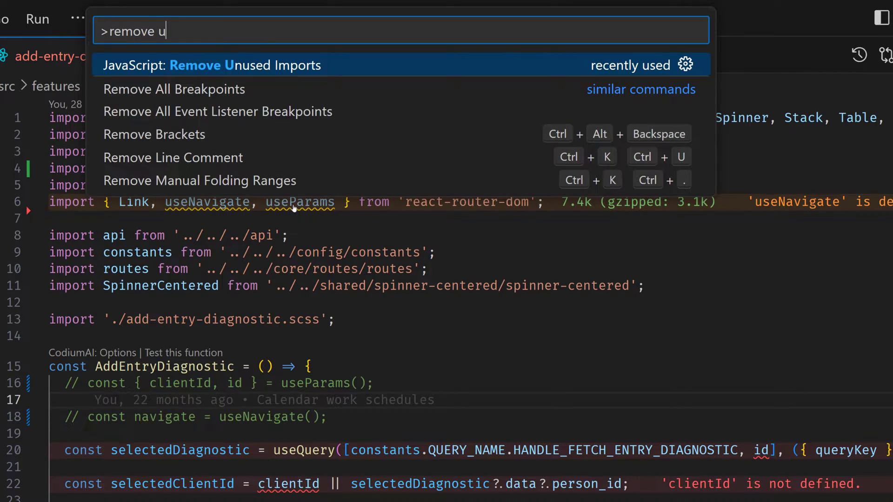
{"action": "left_click", "coordinate": [235, 73]}
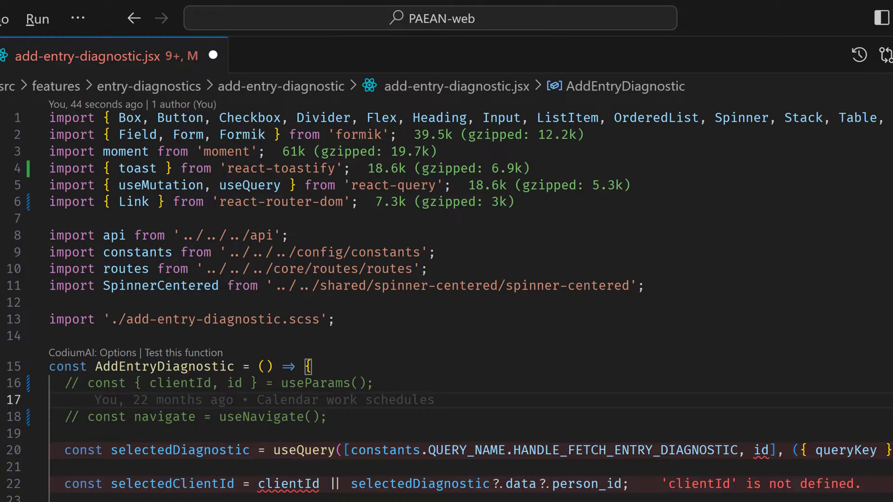
{"action": "key", "text": "shift+alt+o"}
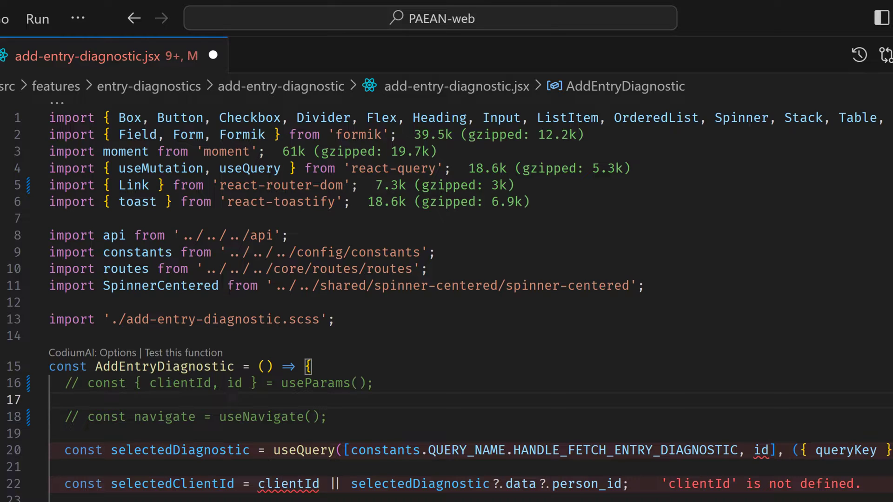
{"action": "key", "text": "Up"}
{"action": "key", "text": "Up"}
{"action": "key", "text": "Up"}
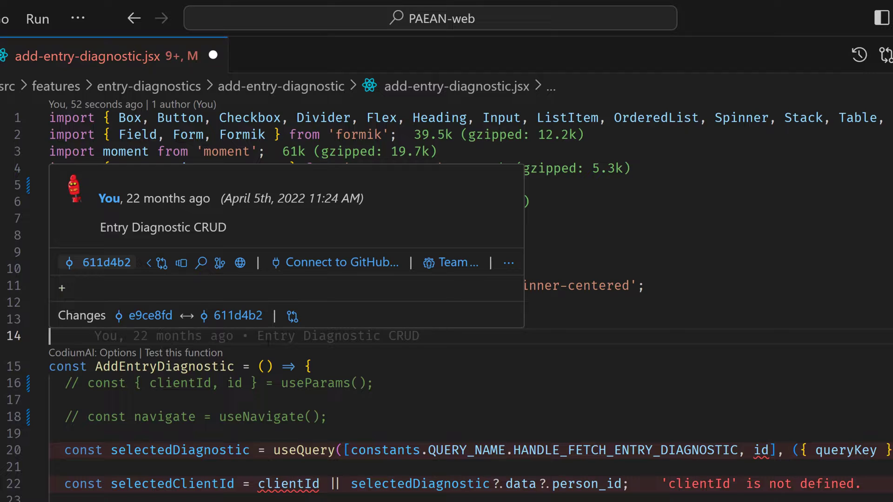
Step: Open the Keyboard Shortcuts editor and search for the 'remove' commands
{"action": "key", "text": "ctrl+shift+p"}
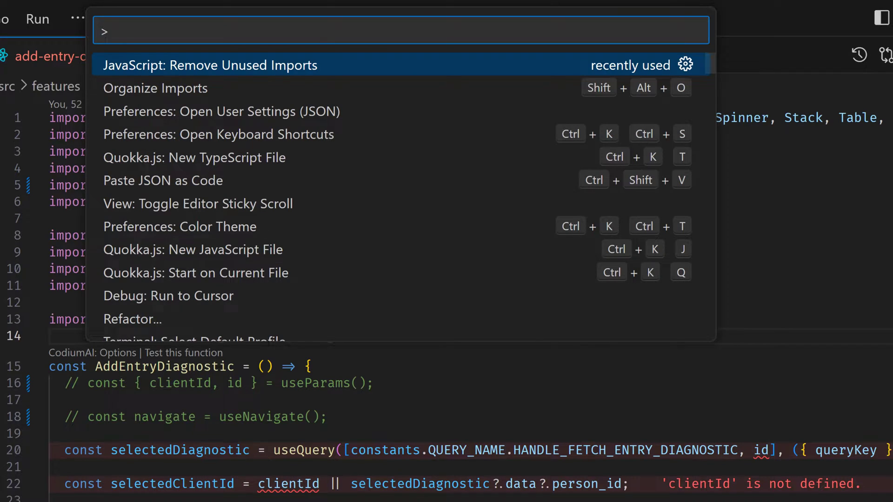
{"action": "type", "text": "k"}
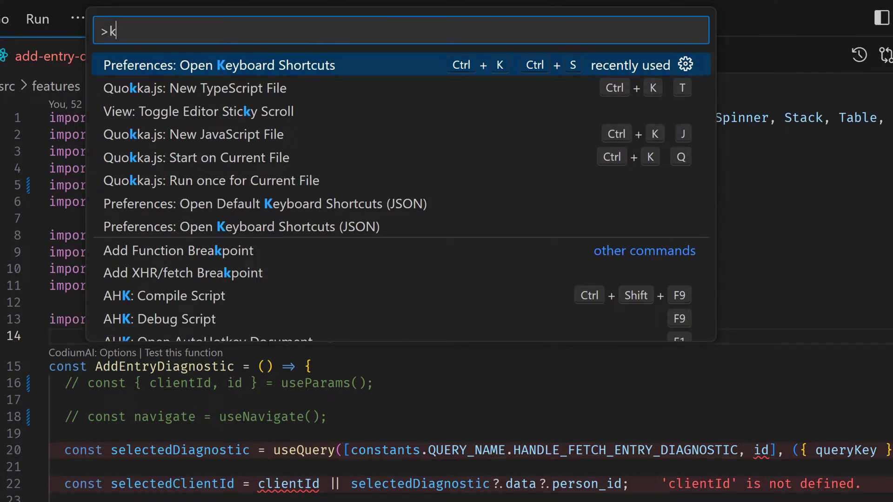
{"action": "type", "text": "o"}
{"action": "key", "text": "BackSpace"}
{"action": "type", "text": "eyboar"}
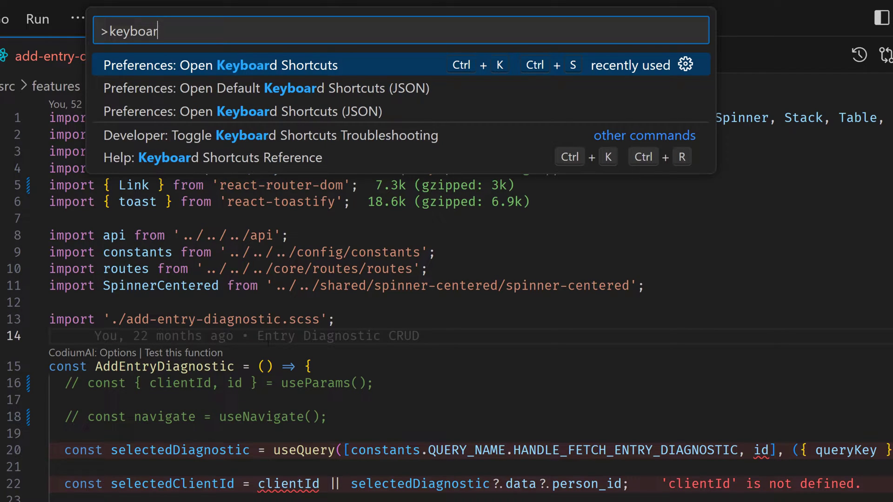
{"action": "left_click", "coordinate": [239, 65]}
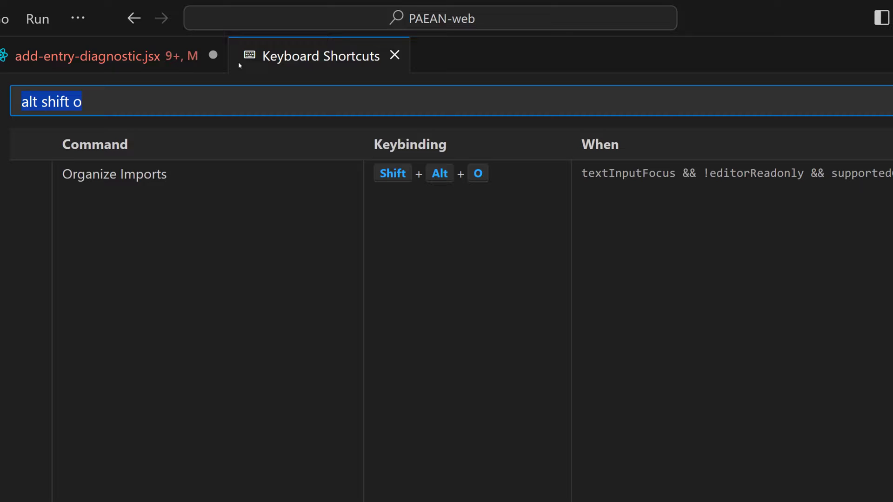
{"action": "double_click", "coordinate": [167, 108]}
{"action": "triple_click", "coordinate": [167, 108]}
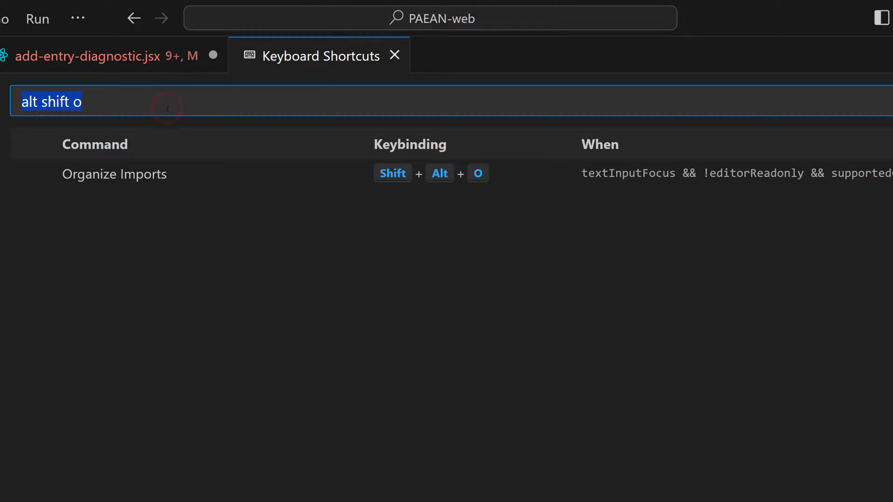
{"action": "key", "text": "BackSpace"}
{"action": "type", "text": "e"}
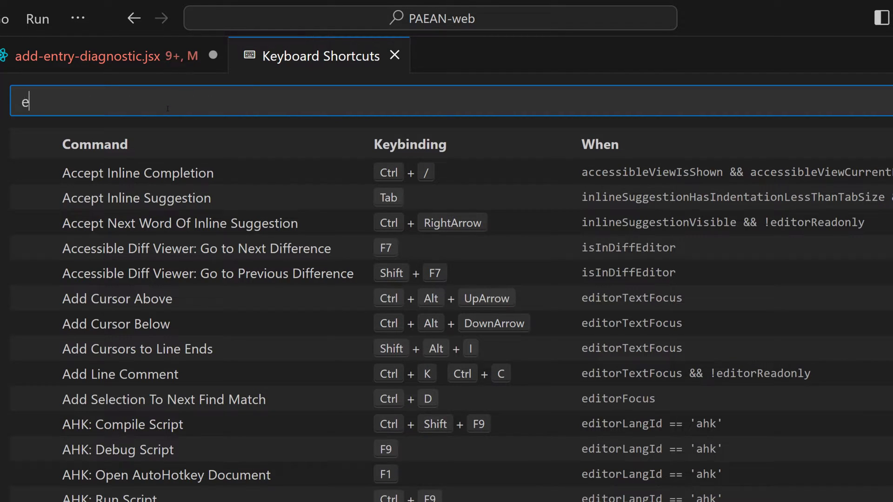
{"action": "type", "text": "remove jas"}
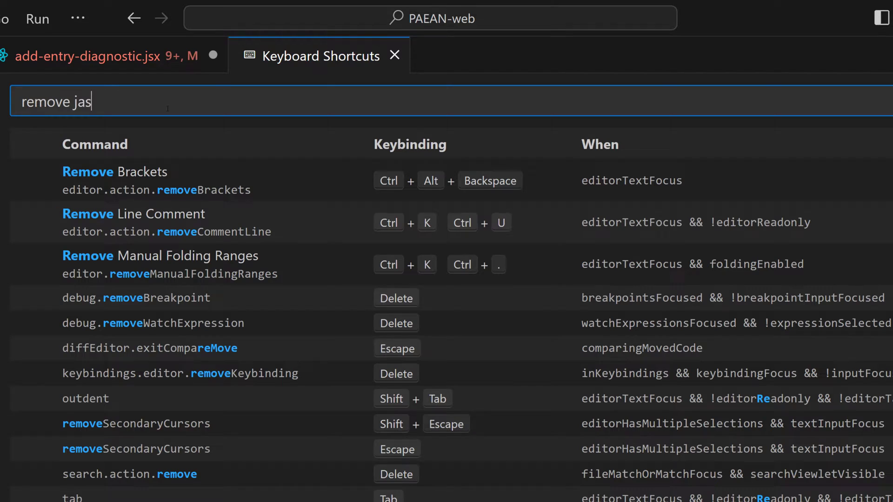
{"action": "key", "text": "BackSpace"}
{"action": "key", "text": "BackSpace"}
{"action": "key", "text": "BackSpace"}
{"action": "type", "text": "unused"}
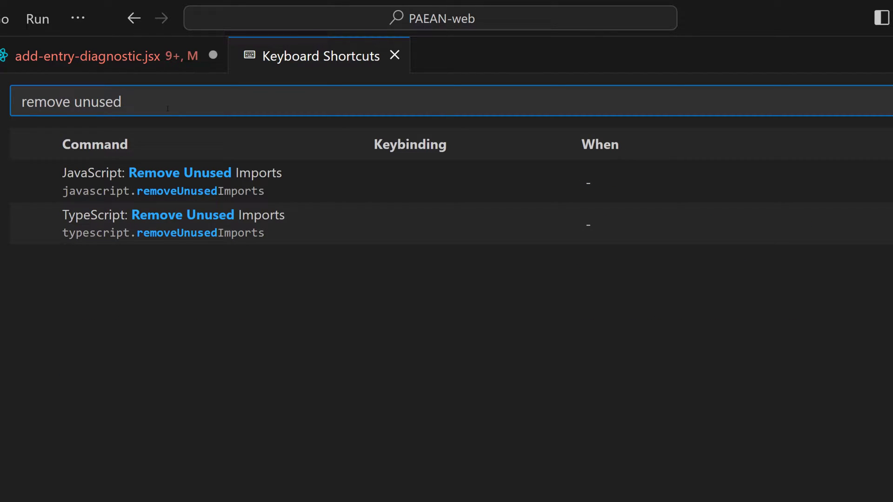
Step: Cancel assigning a shortcut to Remove Unused Imports and return to the JSX file
{"action": "left_click", "coordinate": [399, 183]}
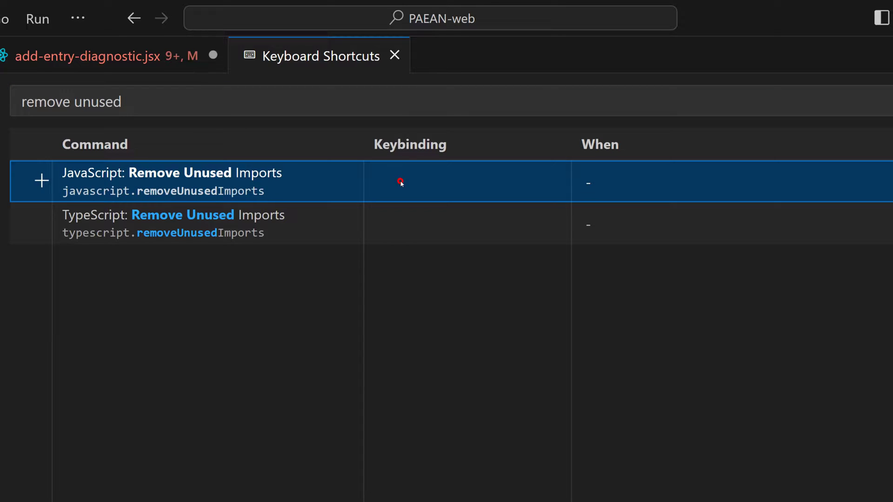
{"action": "double_click", "coordinate": [399, 182]}
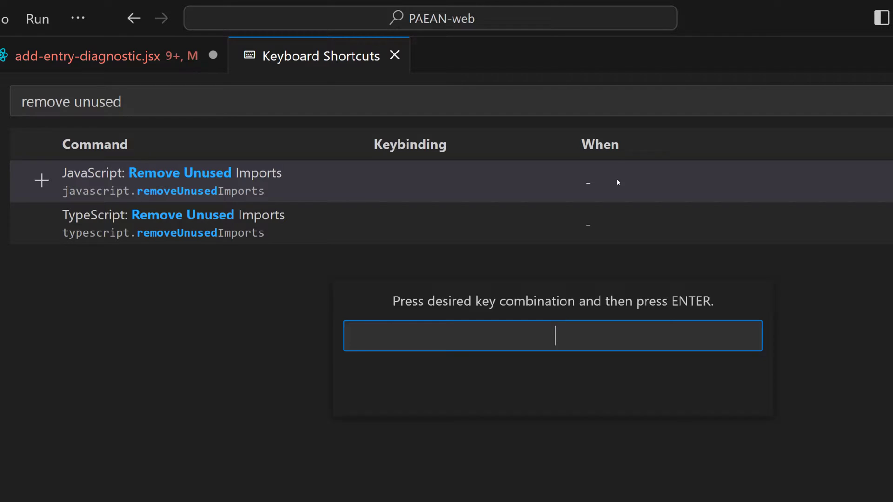
{"action": "key", "text": "Escape"}
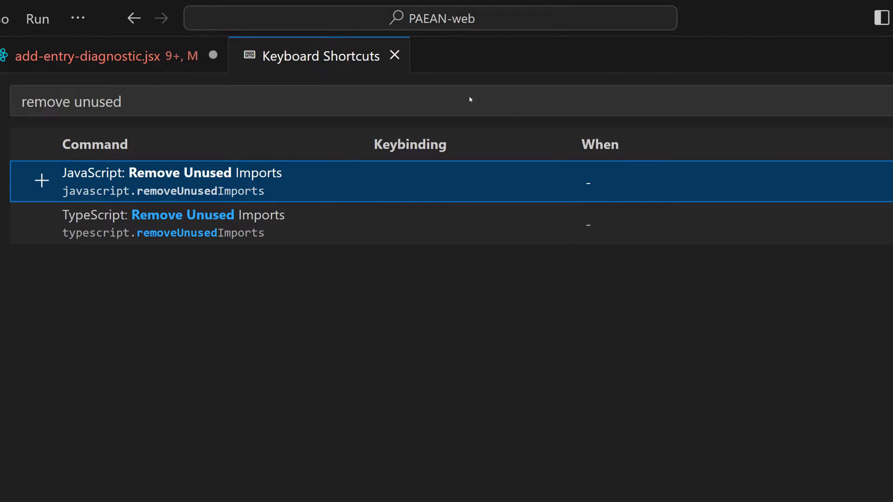
{"action": "left_click", "coordinate": [395, 56]}
{"action": "left_click", "coordinate": [461, 384]}
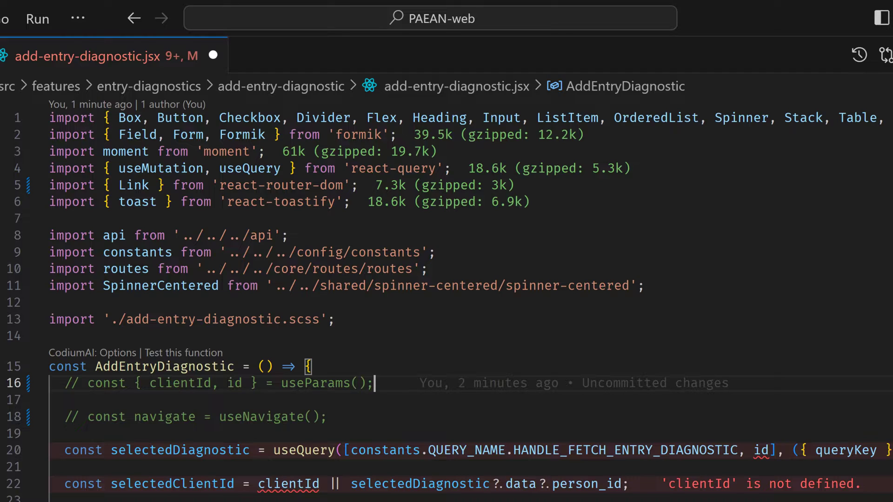
Step: Undo three times so the react-router-dom import regains useNavigate and useParams
{"action": "left_click", "coordinate": [354, 417]}
{"action": "mouse_move", "coordinate": [391, 417]}
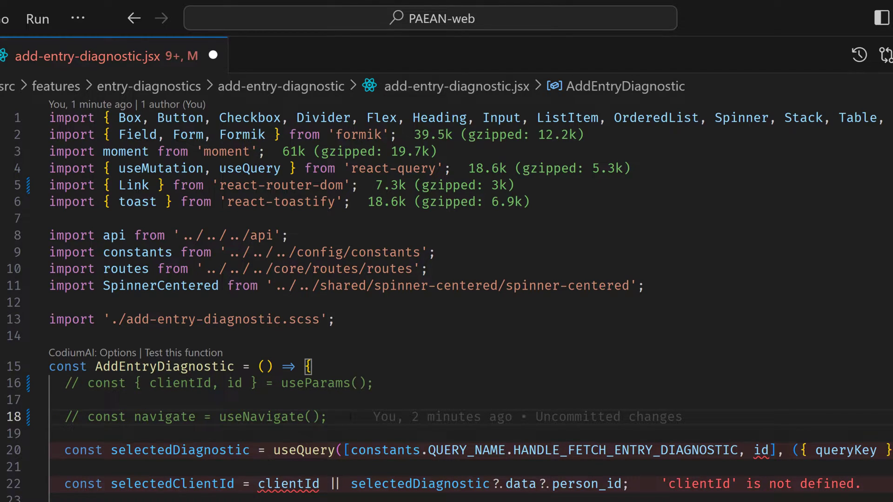
{"action": "mouse_move", "coordinate": [340, 417]}
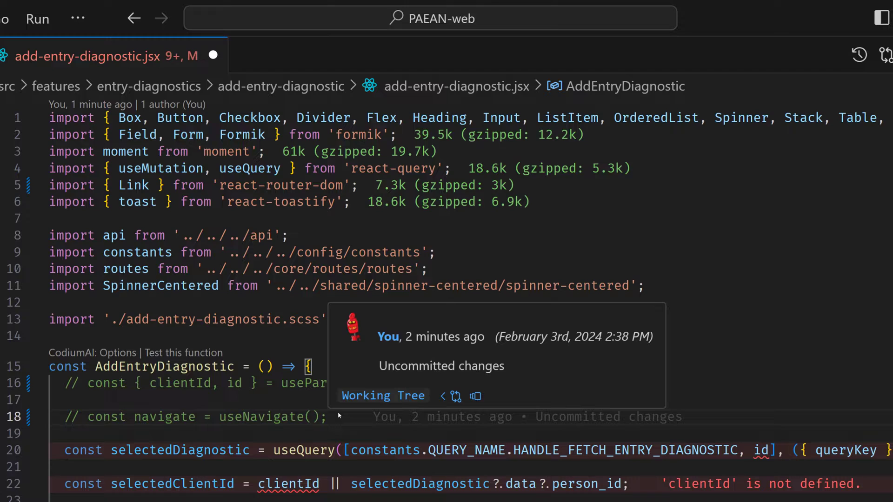
{"action": "key", "text": "ctrl+z"}
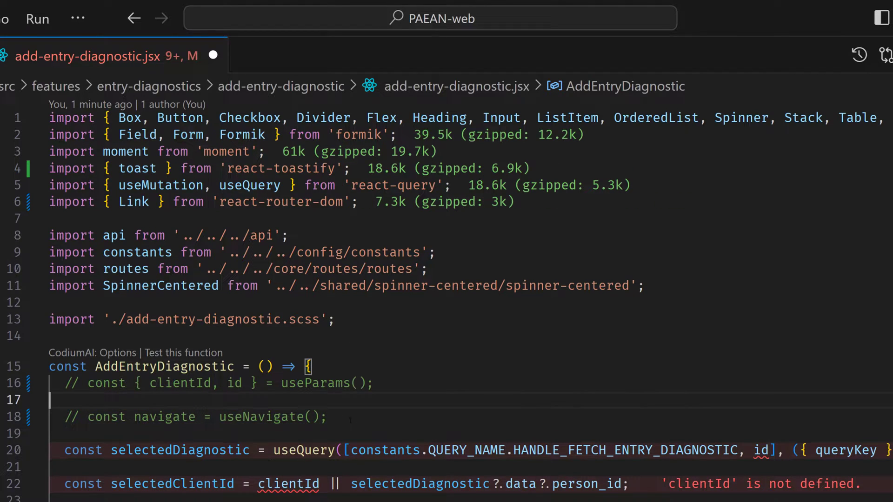
{"action": "key", "text": "ctrl+z"}
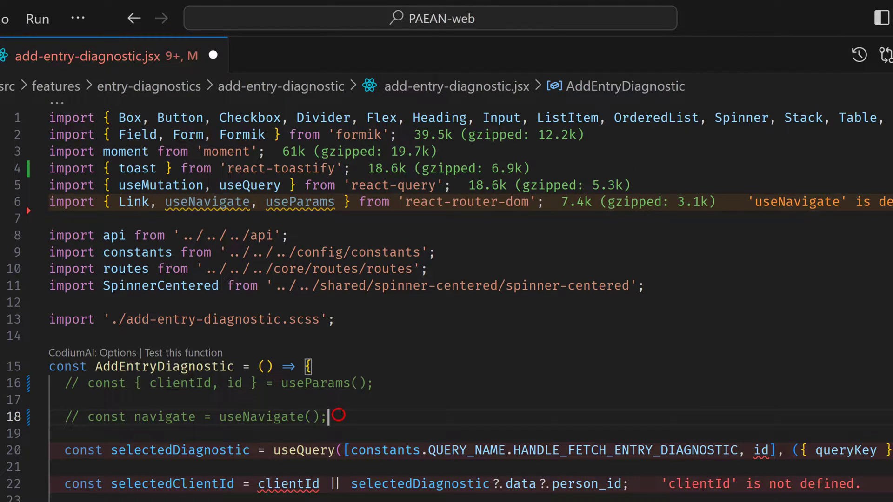
{"action": "key", "text": "ctrl+z"}
{"action": "left_click", "coordinate": [400, 366]}
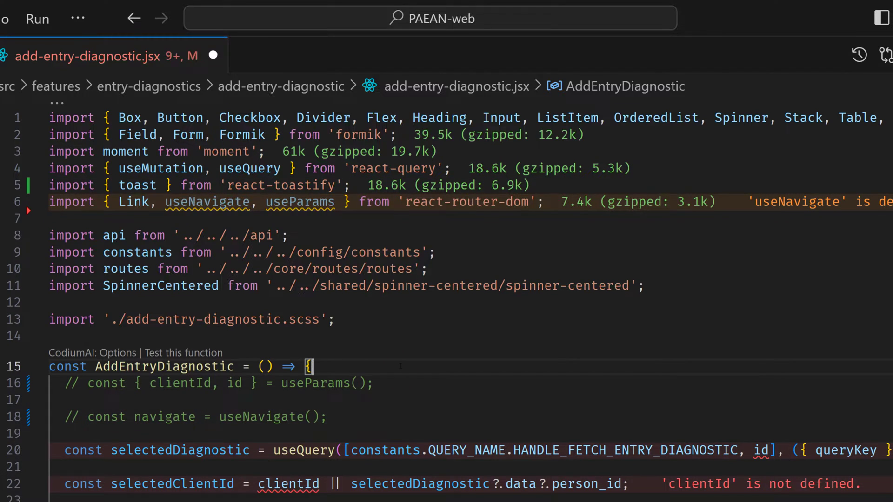
Step: Open Preferences: Open User Settings (JSON) and go to the codeActionsOnSave setting
{"action": "key", "text": "ctrl+shift+p"}
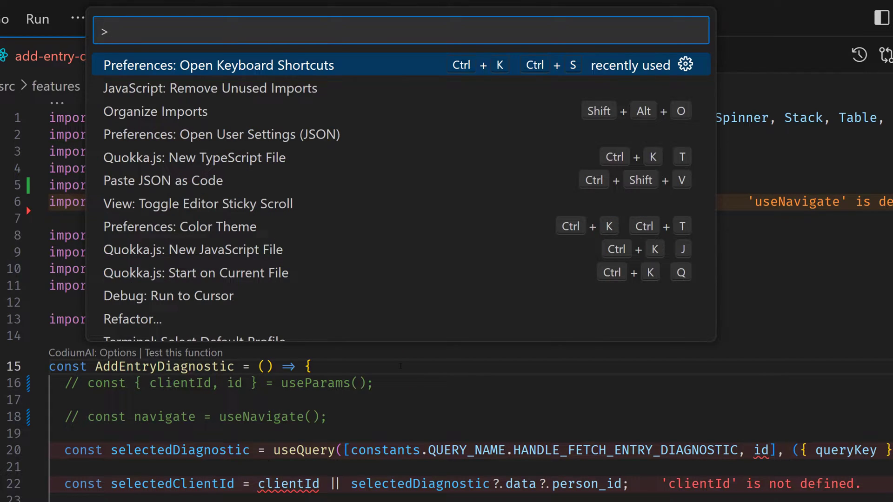
{"action": "type", "text": "u"}
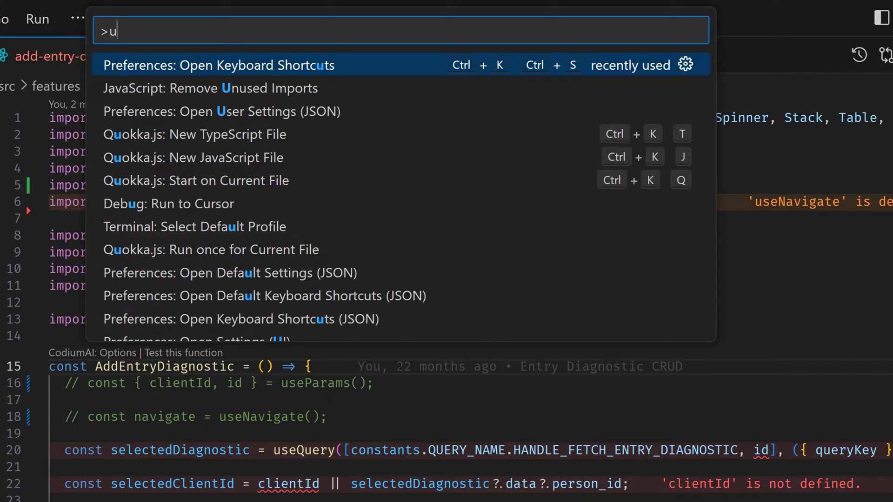
{"action": "type", "text": "ser set"}
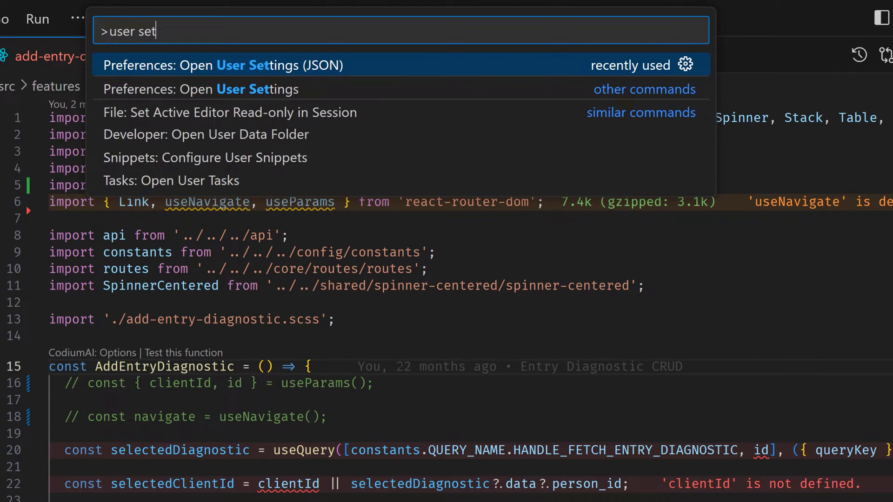
{"action": "key", "text": "Return"}
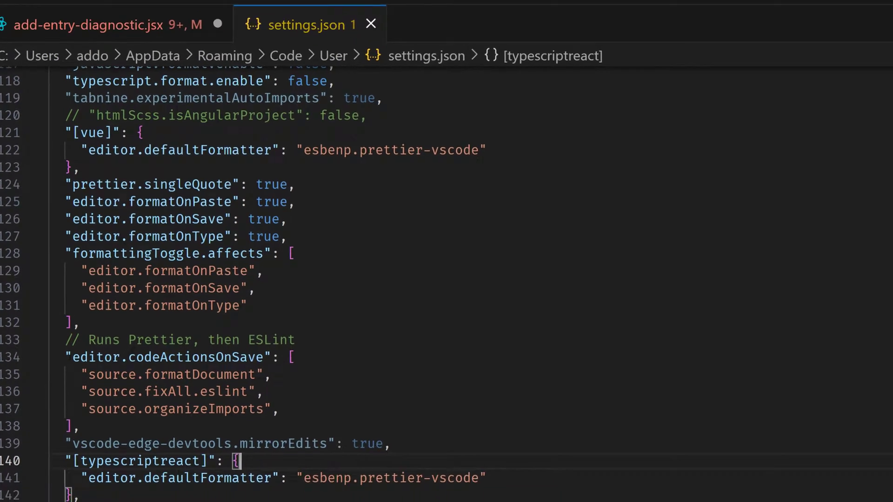
{"action": "left_click", "coordinate": [67, 379]}
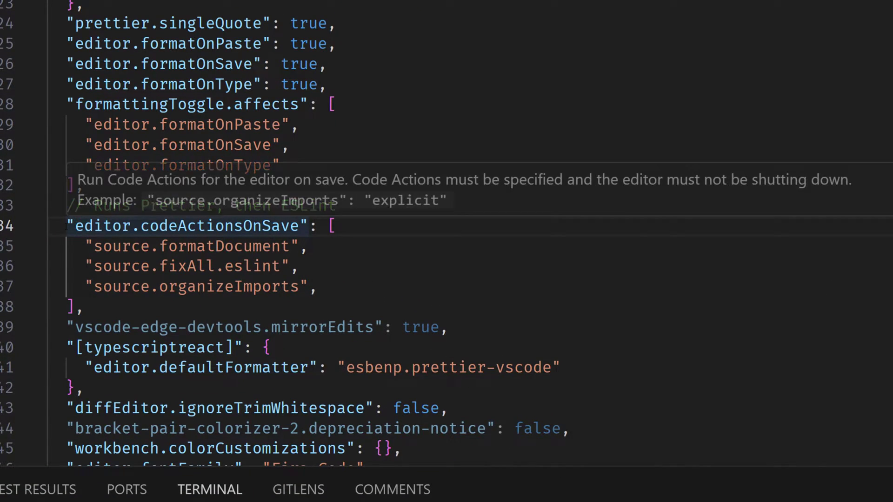
Step: Highlight editor.codeActionsOnSave and its source.organizeImports entry
{"action": "left_click_drag", "start_coordinate": [66, 225], "coordinate": [307, 225]}
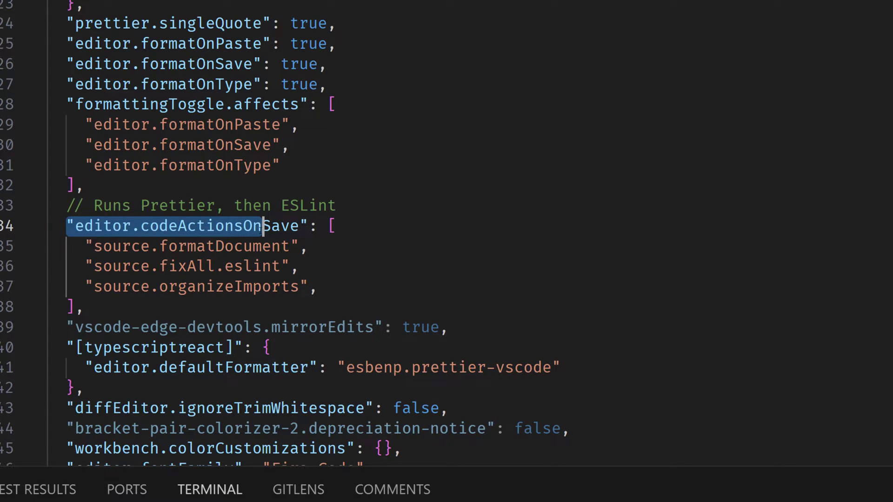
{"action": "left_click", "coordinate": [332, 225]}
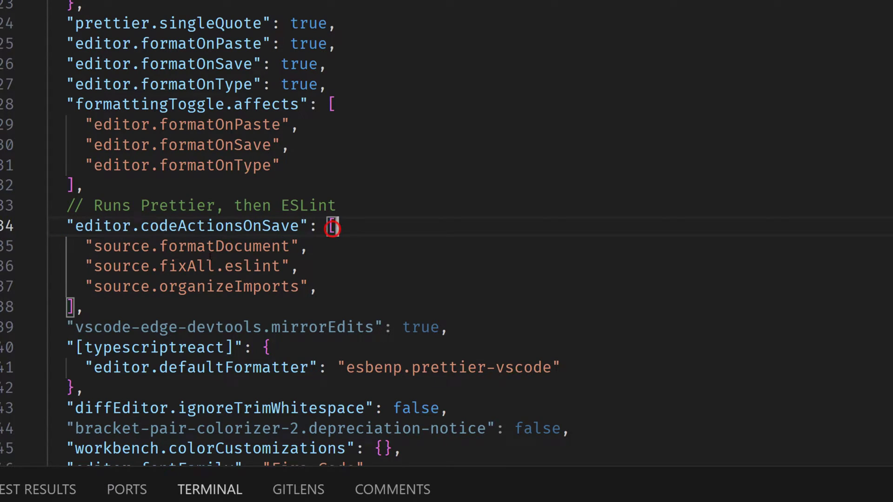
{"action": "left_click_drag", "start_coordinate": [84, 286], "coordinate": [150, 246]}
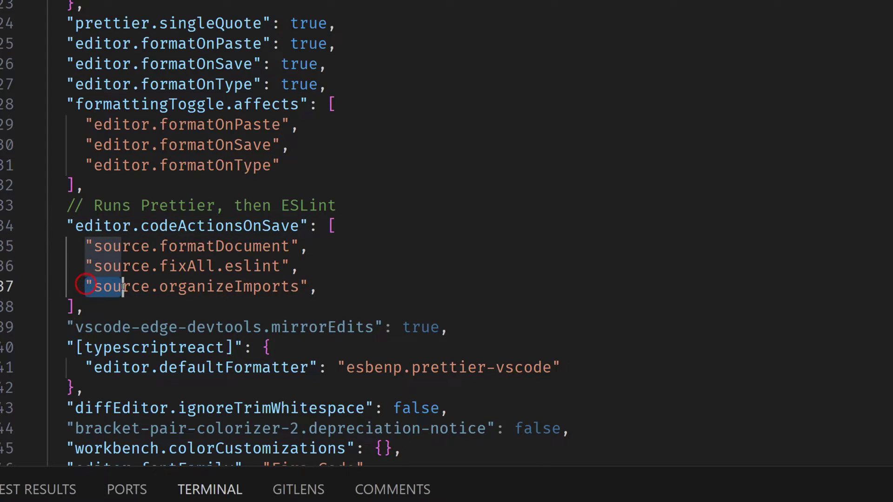
{"action": "left_click_drag", "start_coordinate": [86, 287], "coordinate": [319, 287]}
{"action": "left_click", "coordinate": [254, 292]}
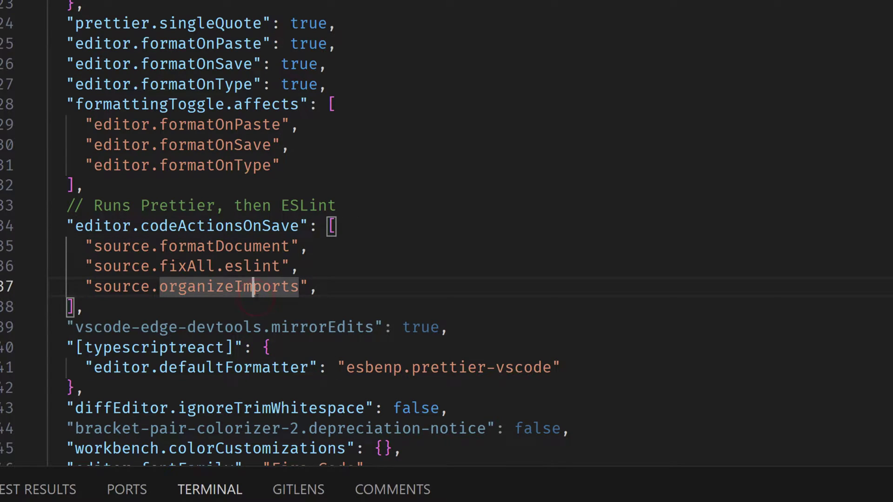
{"action": "left_click", "coordinate": [275, 304]}
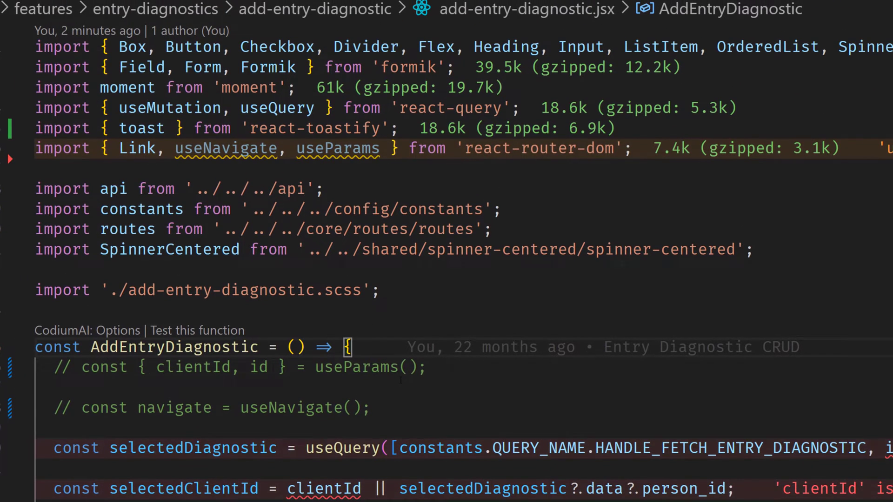
Step: In add-entry-diagnostic.jsx, trigger the import cleanup, then undo it to restore the router hooks
{"action": "left_click", "coordinate": [414, 406]}
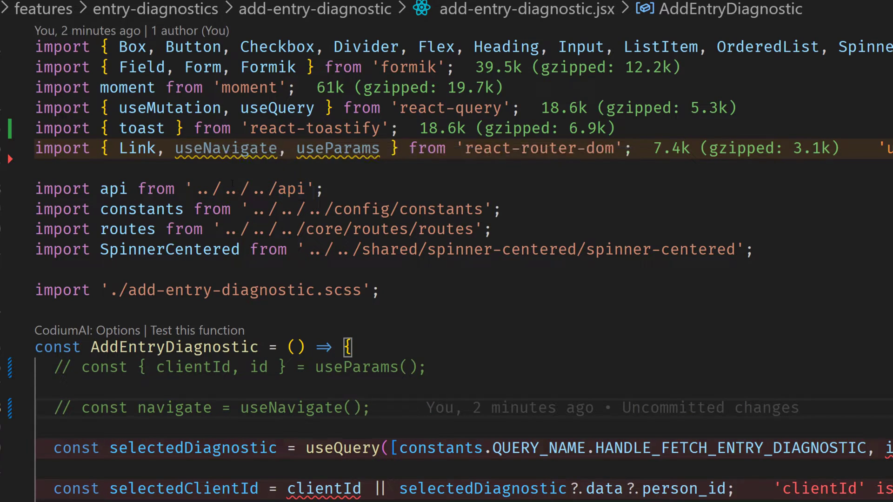
{"action": "mouse_move", "coordinate": [210, 407]}
{"action": "left_click", "coordinate": [423, 412]}
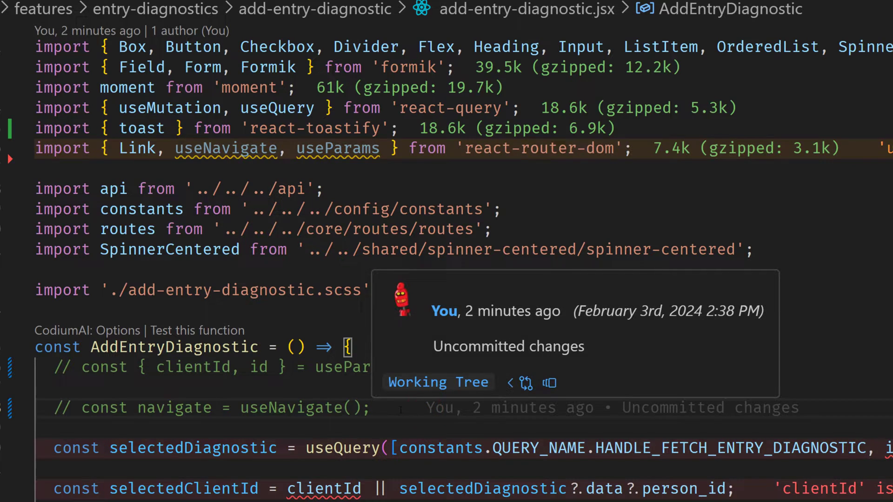
{"action": "key", "text": "shift+alt+o"}
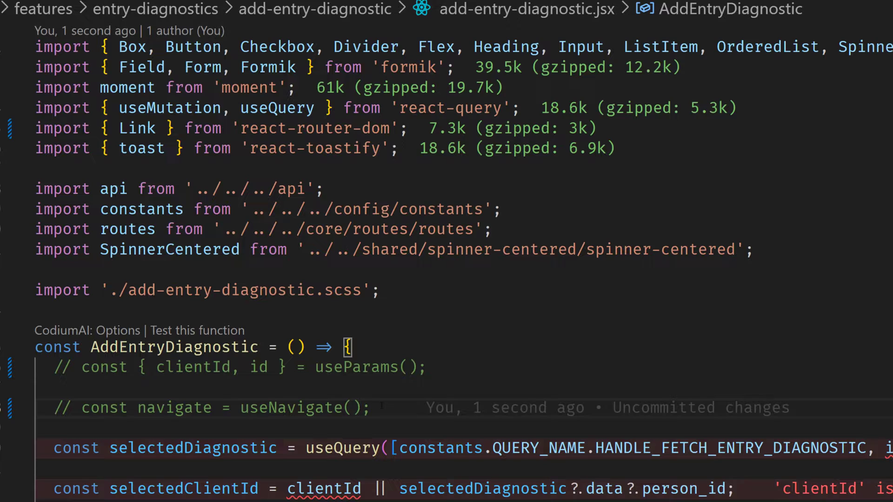
{"action": "left_click", "coordinate": [381, 407]}
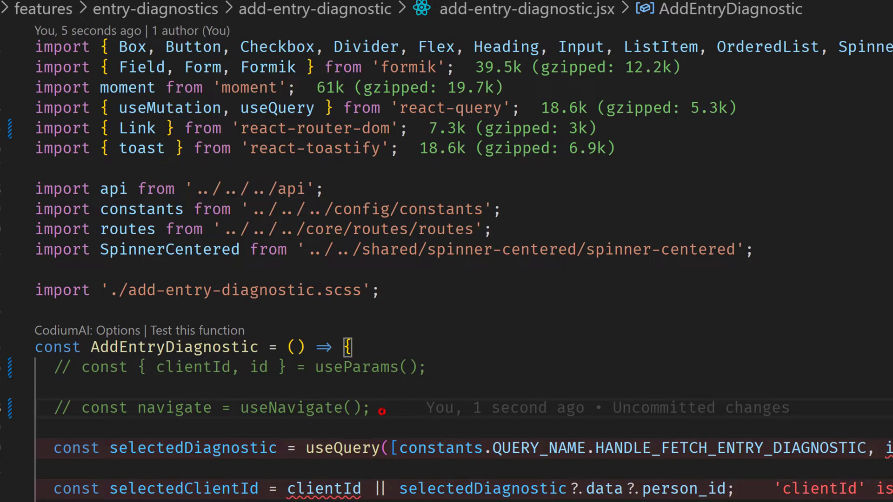
{"action": "left_click", "coordinate": [382, 409]}
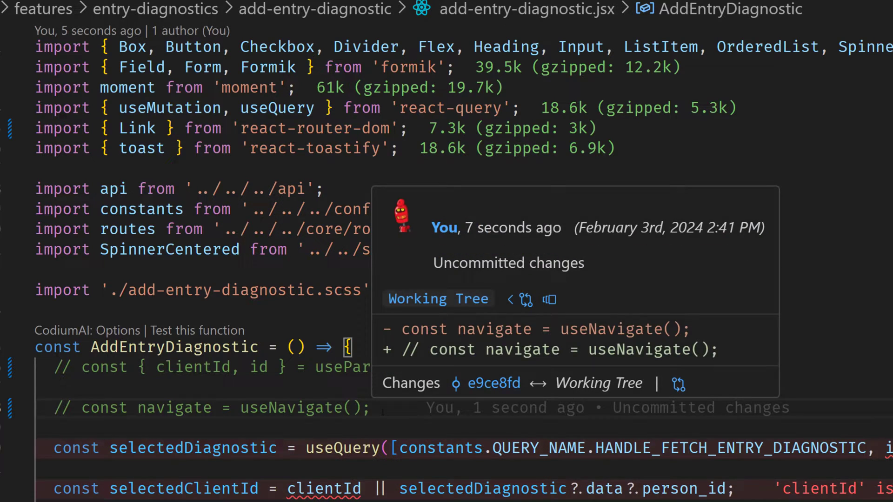
{"action": "key", "text": "ctrl+z"}
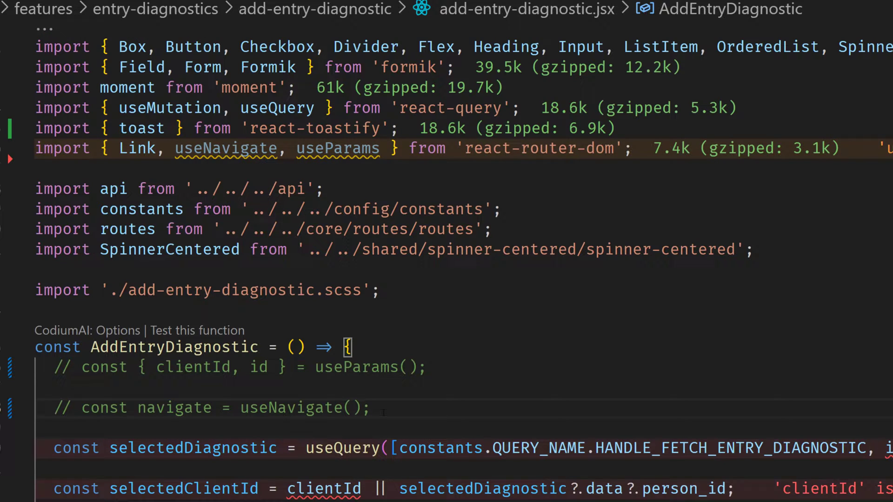
Step: Uncomment the useNavigate and useParams lines and save, sorting react-router-dom before react-toastify
{"action": "left_click", "coordinate": [382, 412]}
{"action": "key", "text": "ctrl+slash"}
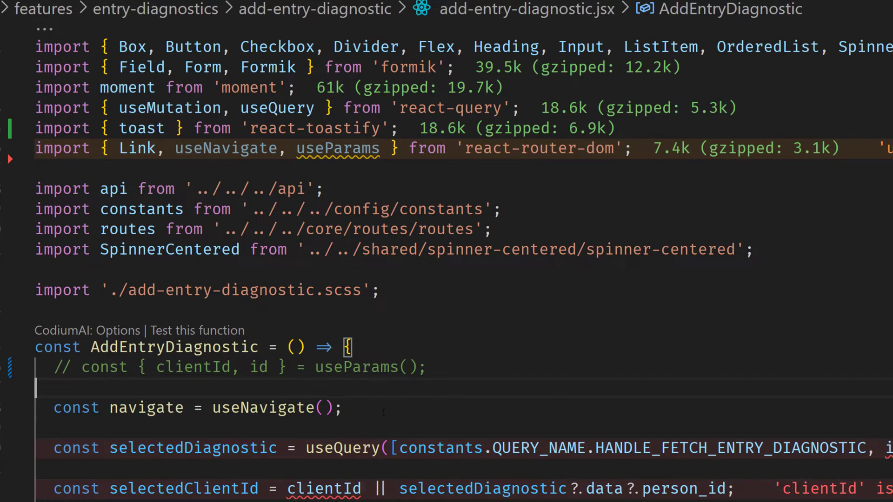
{"action": "key", "text": "Up"}
{"action": "key", "text": "ctrl+slash"}
{"action": "key", "text": "ctrl+s"}
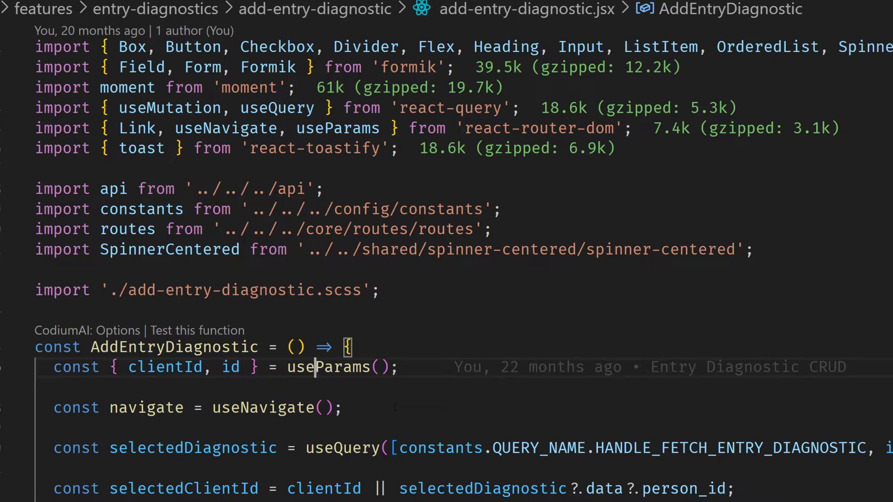
{"action": "left_click", "coordinate": [391, 408]}
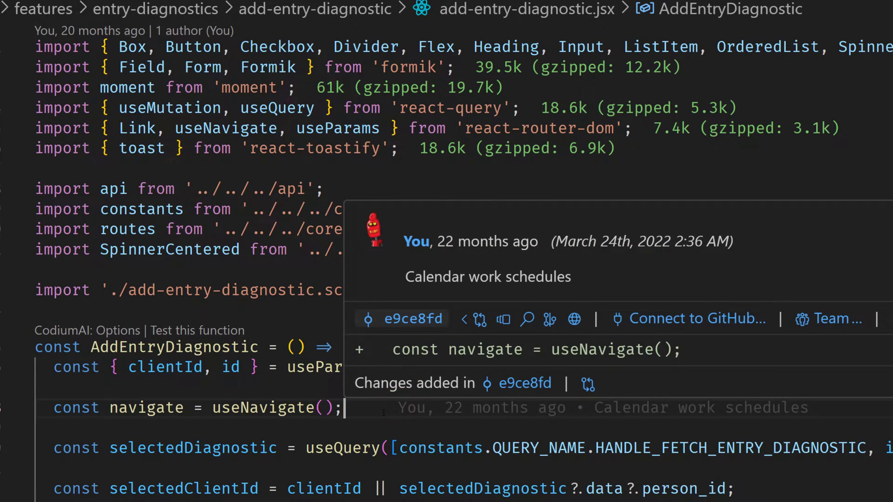
{"action": "left_click", "coordinate": [382, 234]}
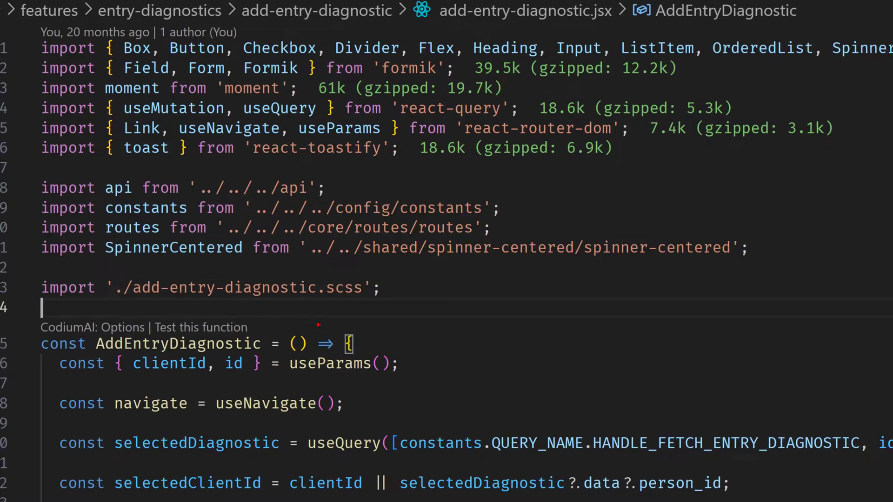